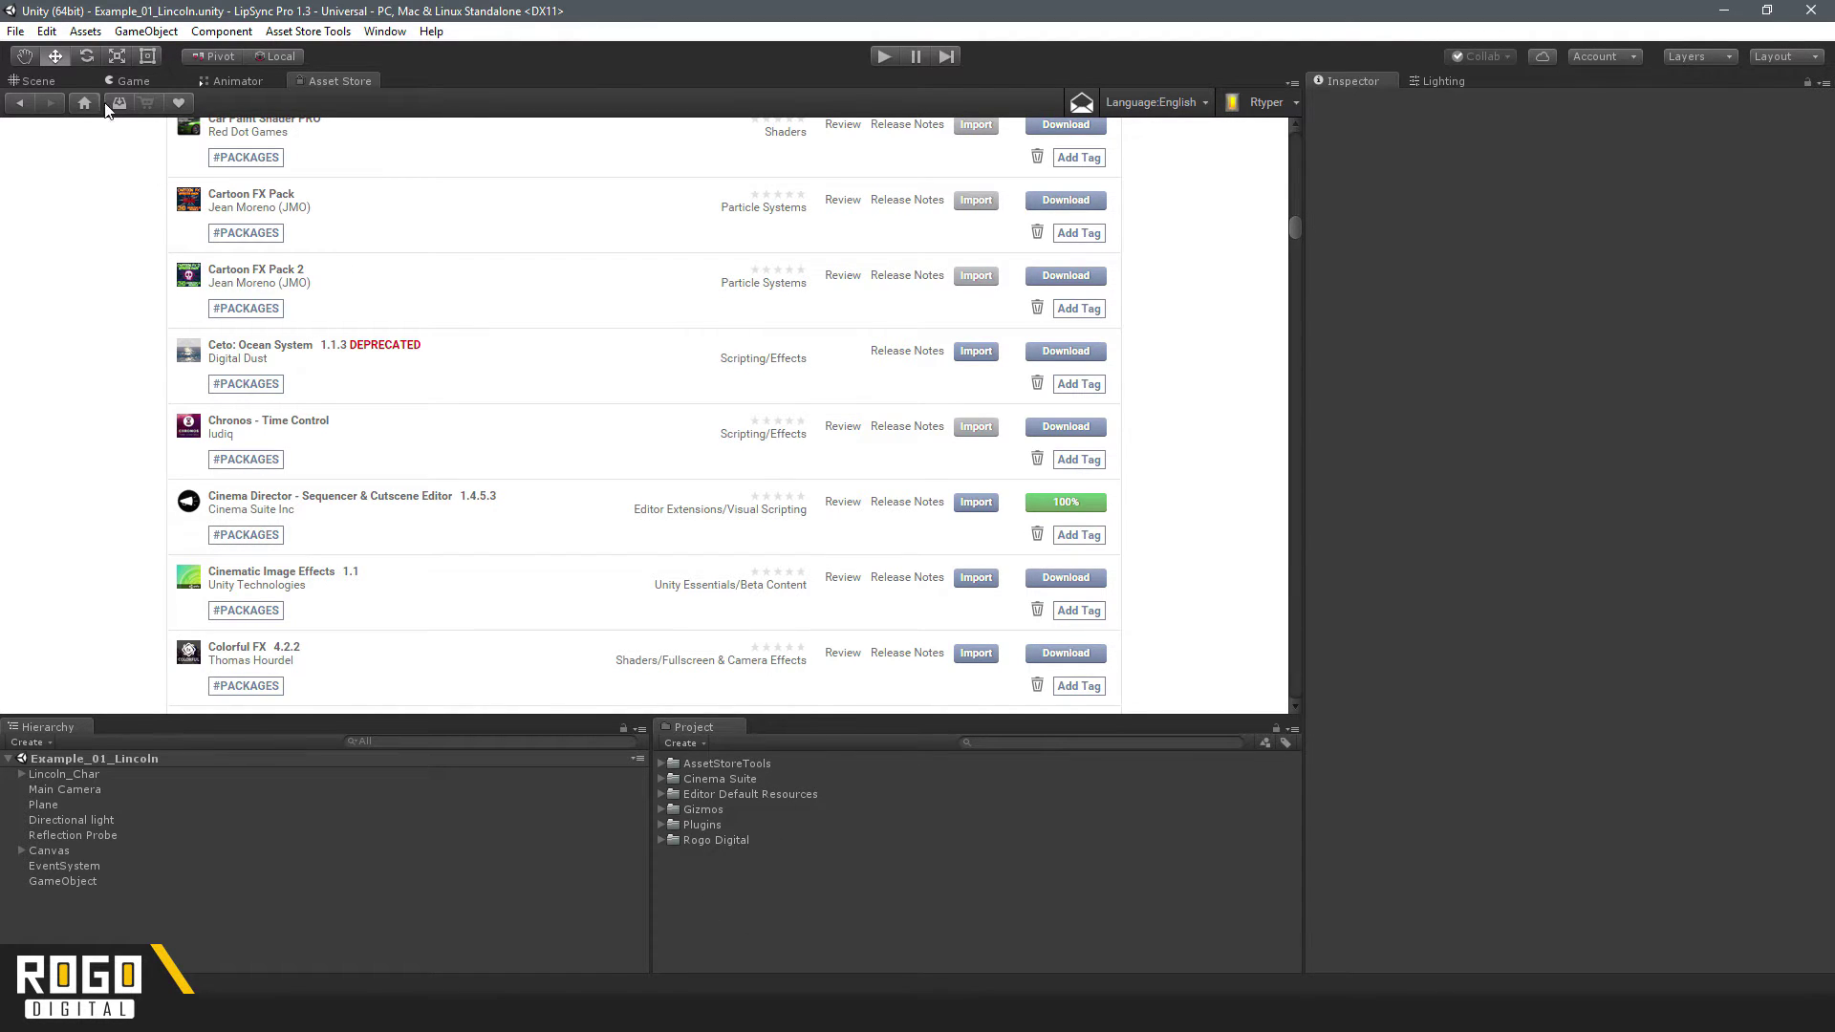
Step: Once Cinema Director has downloaded, go back to the Scene view of the Lincoln scene
{"action": "left_click", "coordinate": [38, 81]}
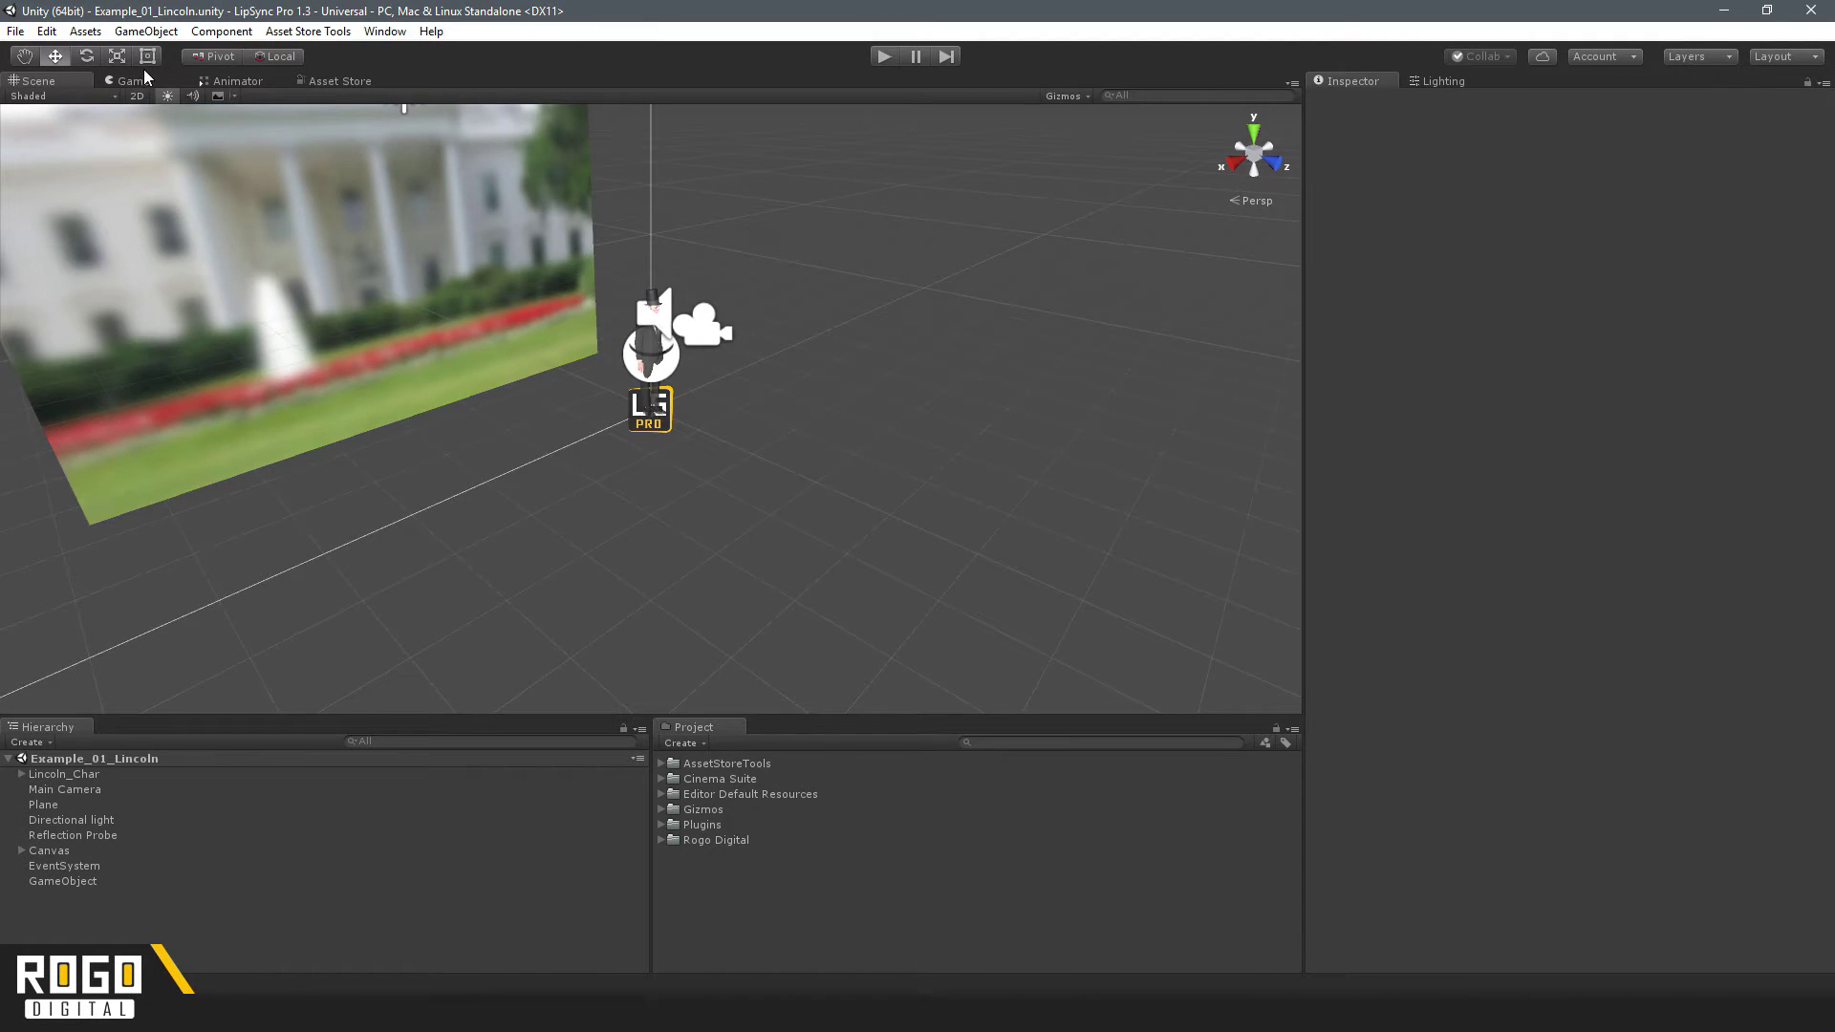
Step: Download and import LipSync Pro Events for Cinema Director from Rogo Digital's Get Extensions
{"action": "left_click", "coordinate": [381, 36]}
{"action": "mouse_move", "coordinate": [487, 107]}
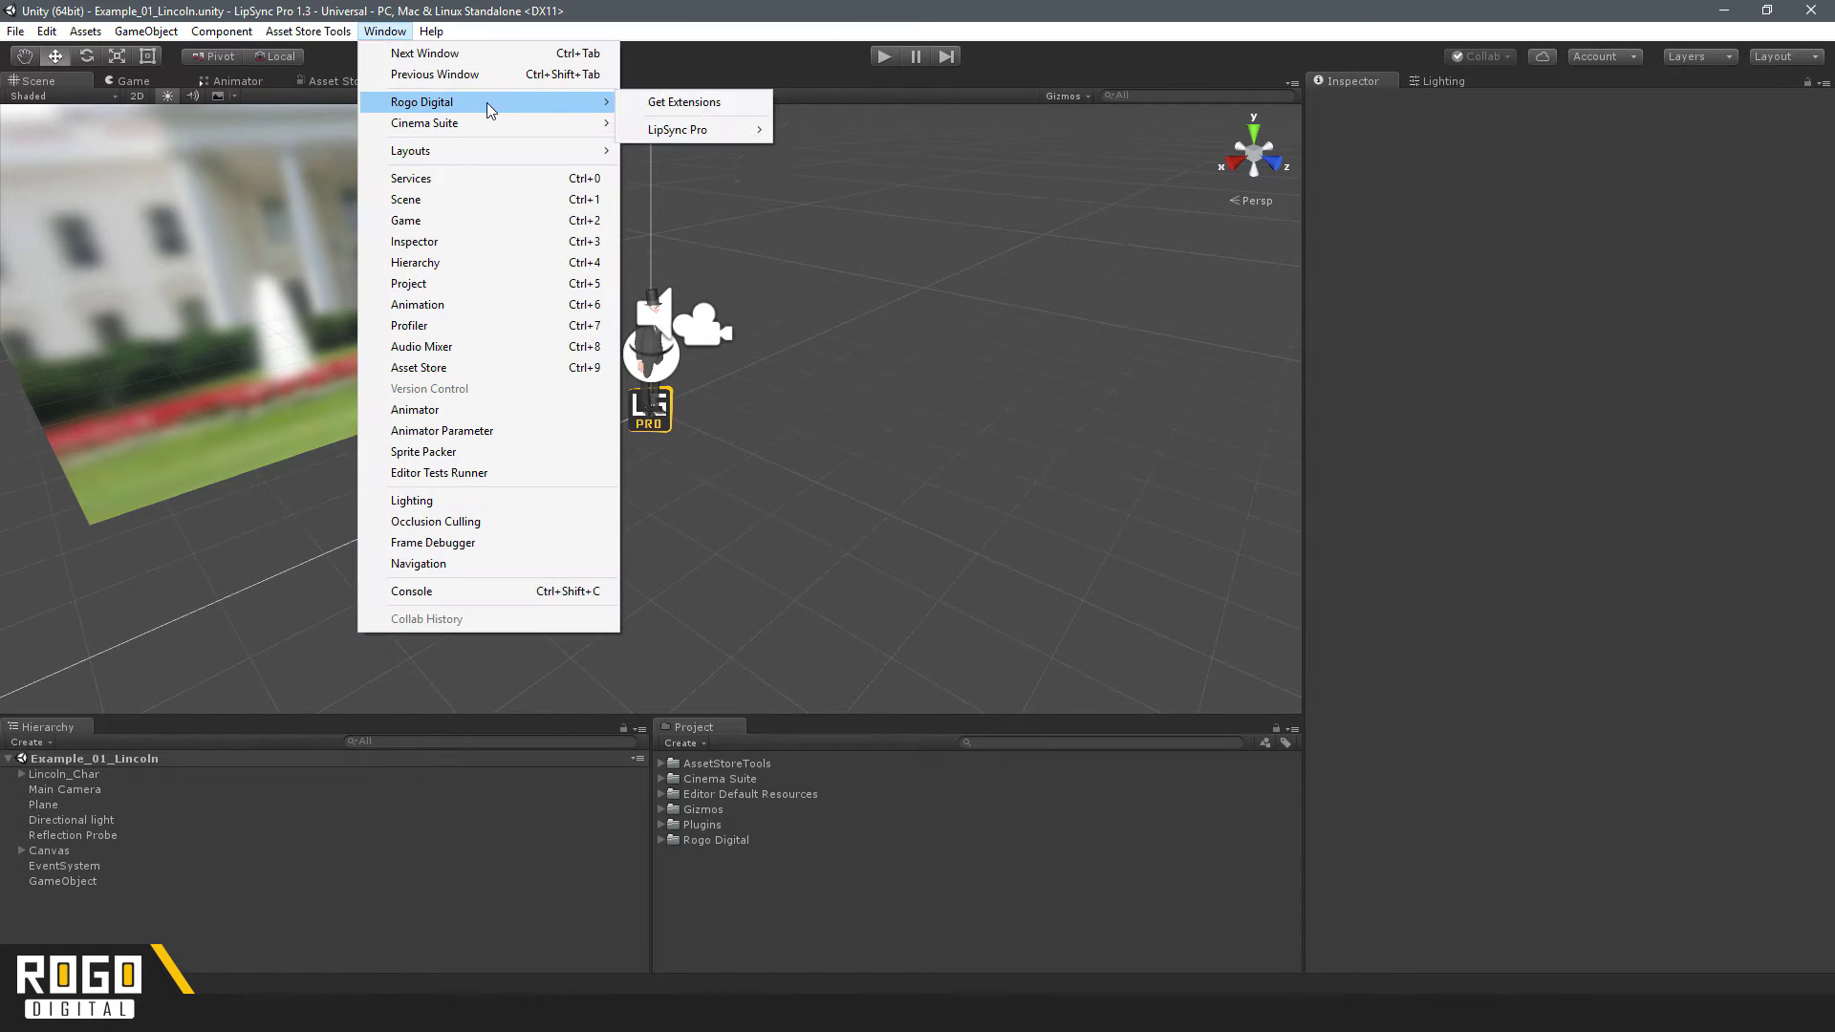
{"action": "left_click", "coordinate": [674, 107]}
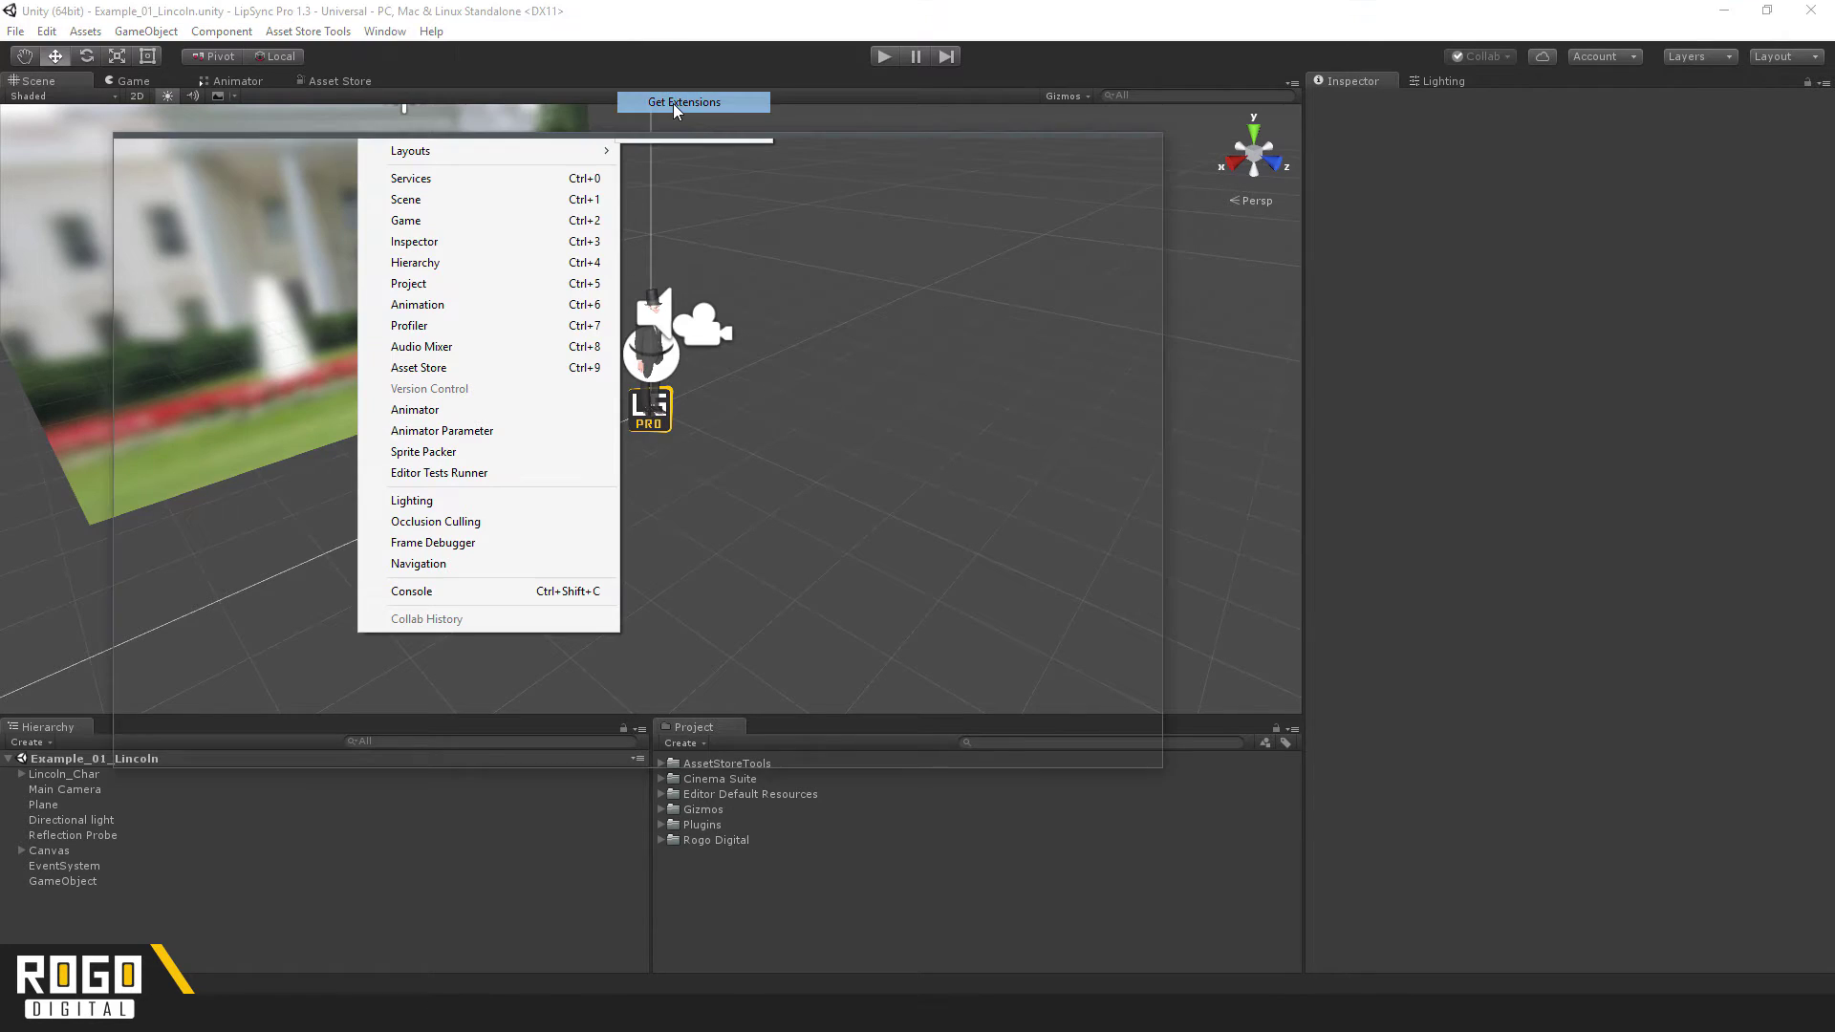
{"action": "scroll", "coordinate": [1123, 380], "scroll_direction": "down", "scroll_amount": 3}
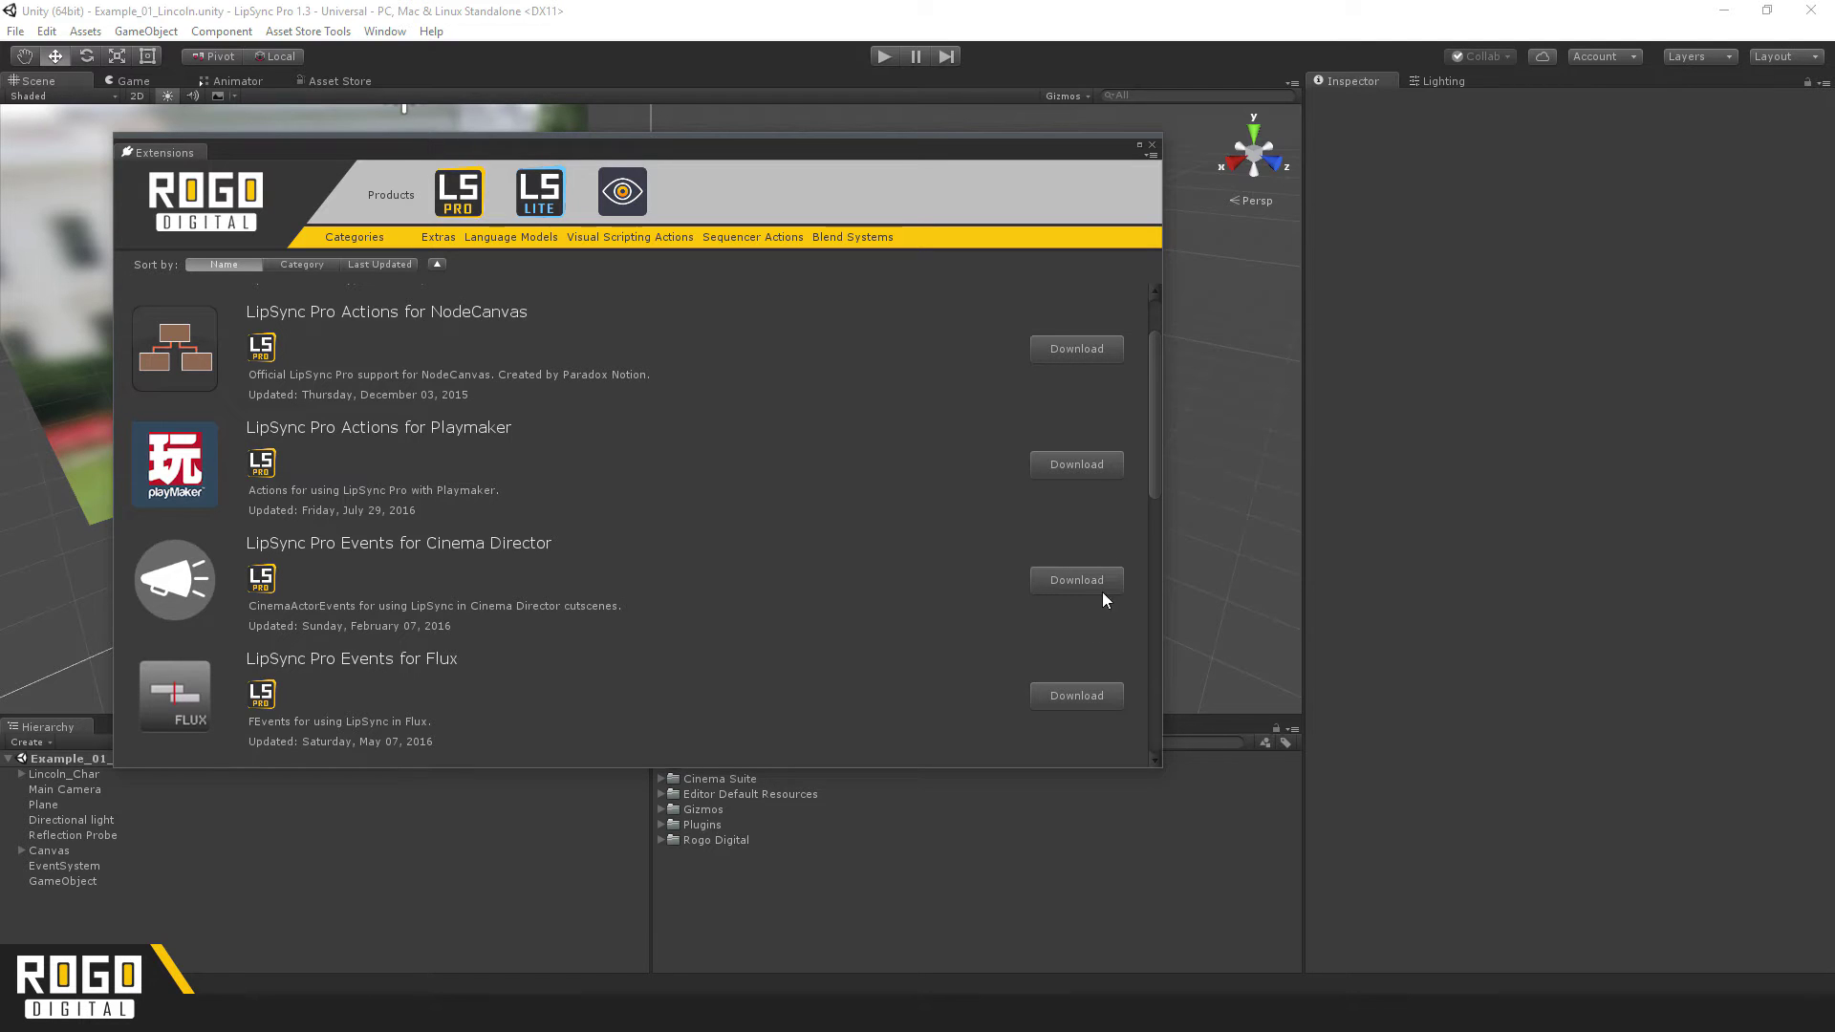
{"action": "left_click", "coordinate": [1071, 582]}
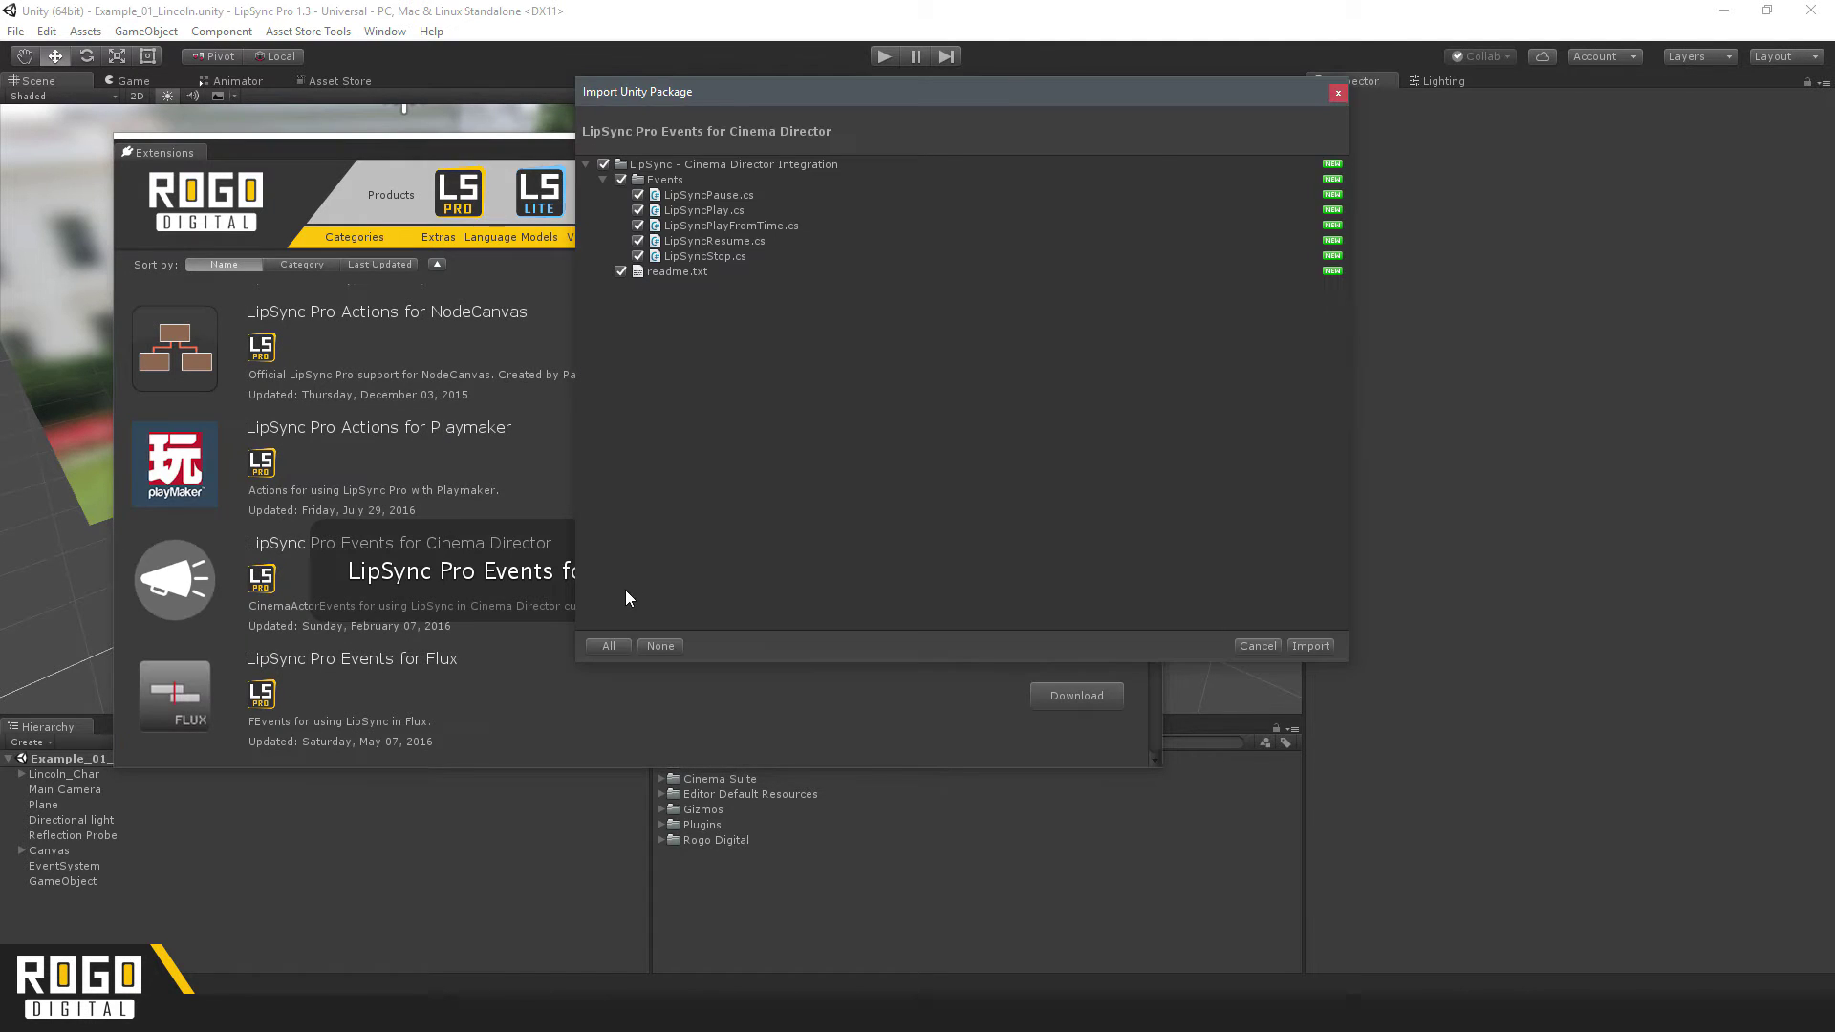
{"action": "left_click", "coordinate": [1309, 646]}
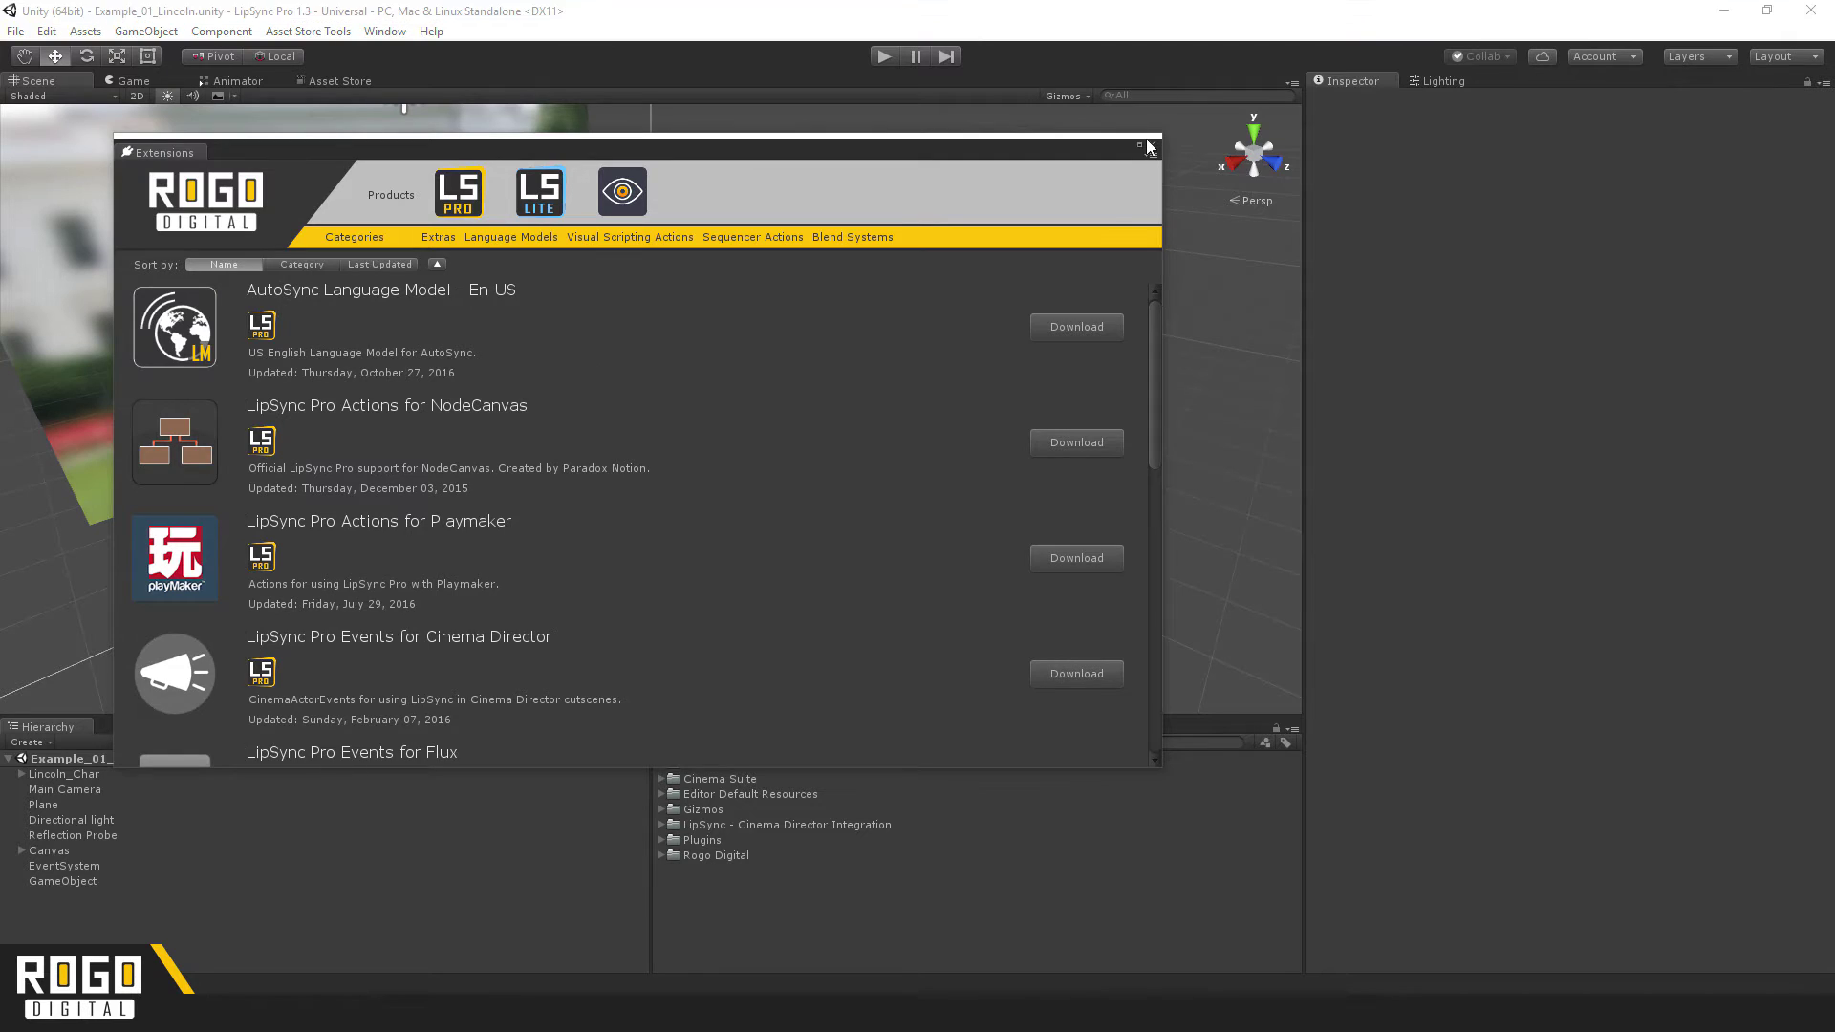
Step: Close the Extensions window and create a 30-second Cutscene with Cinema Director's Create Cutscene
{"action": "left_click", "coordinate": [1150, 147]}
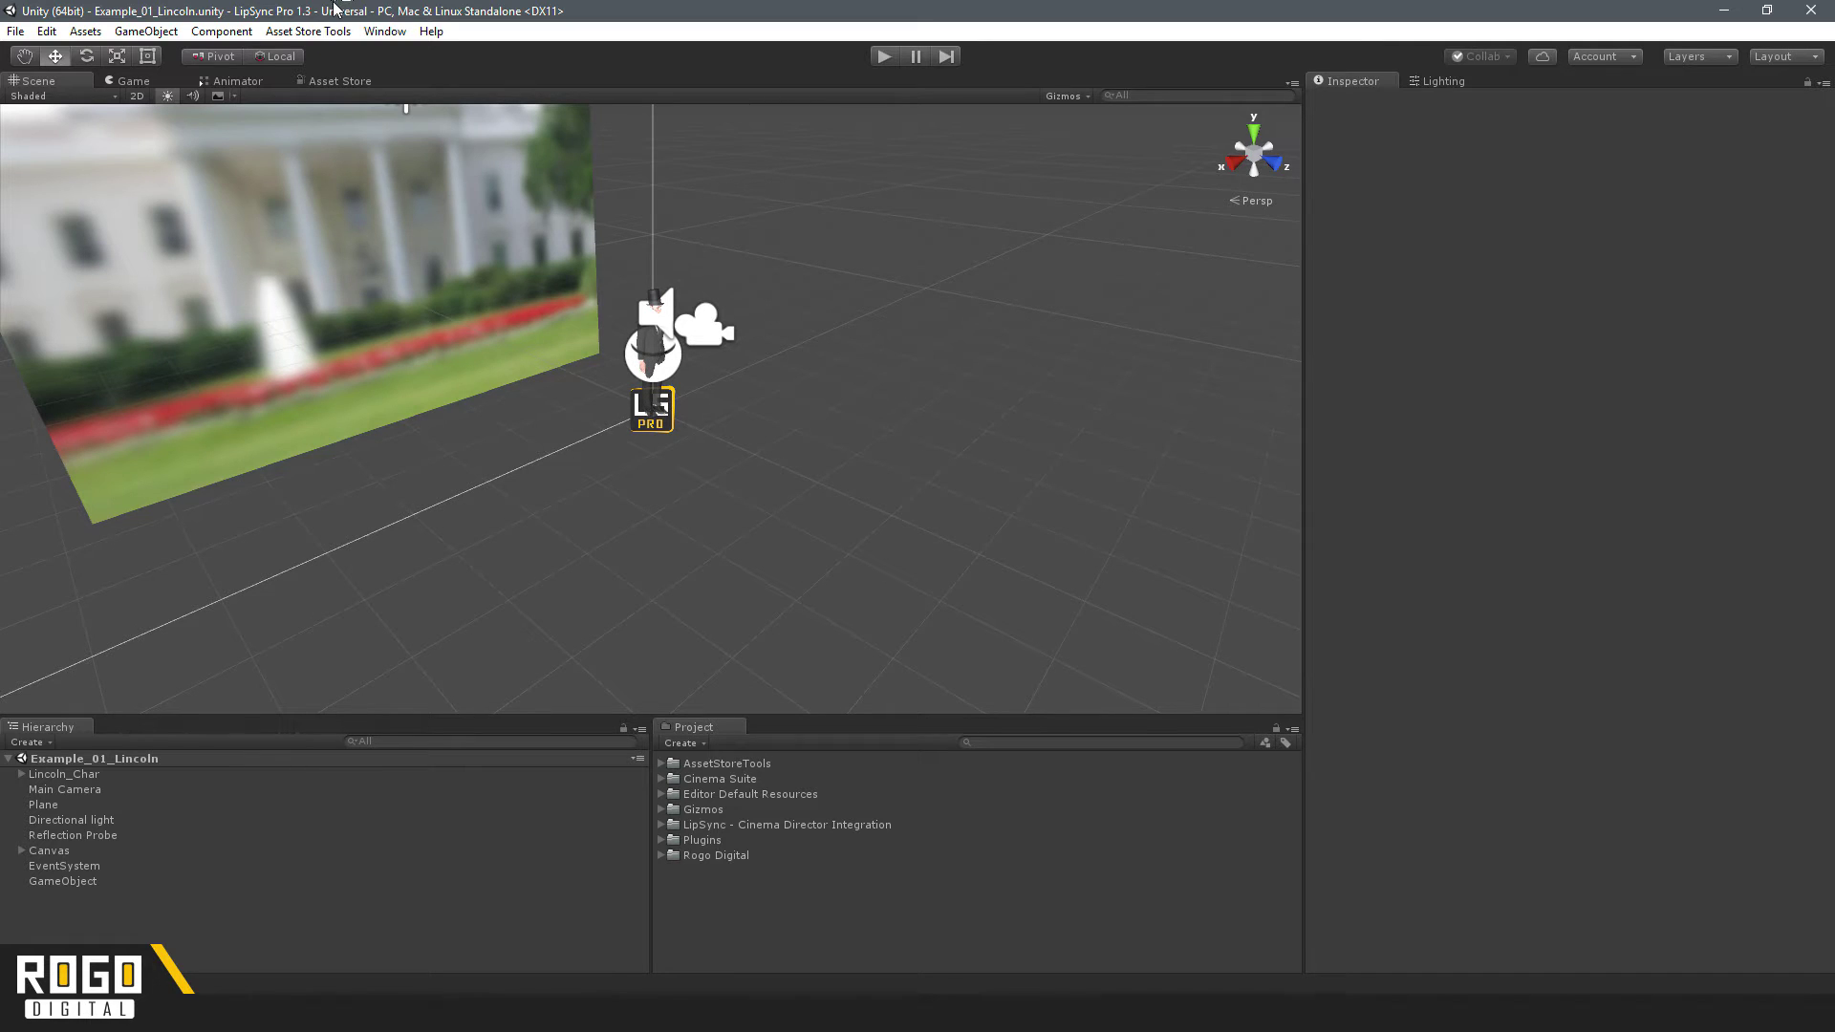
{"action": "left_click", "coordinate": [388, 31]}
{"action": "mouse_move", "coordinate": [516, 123]}
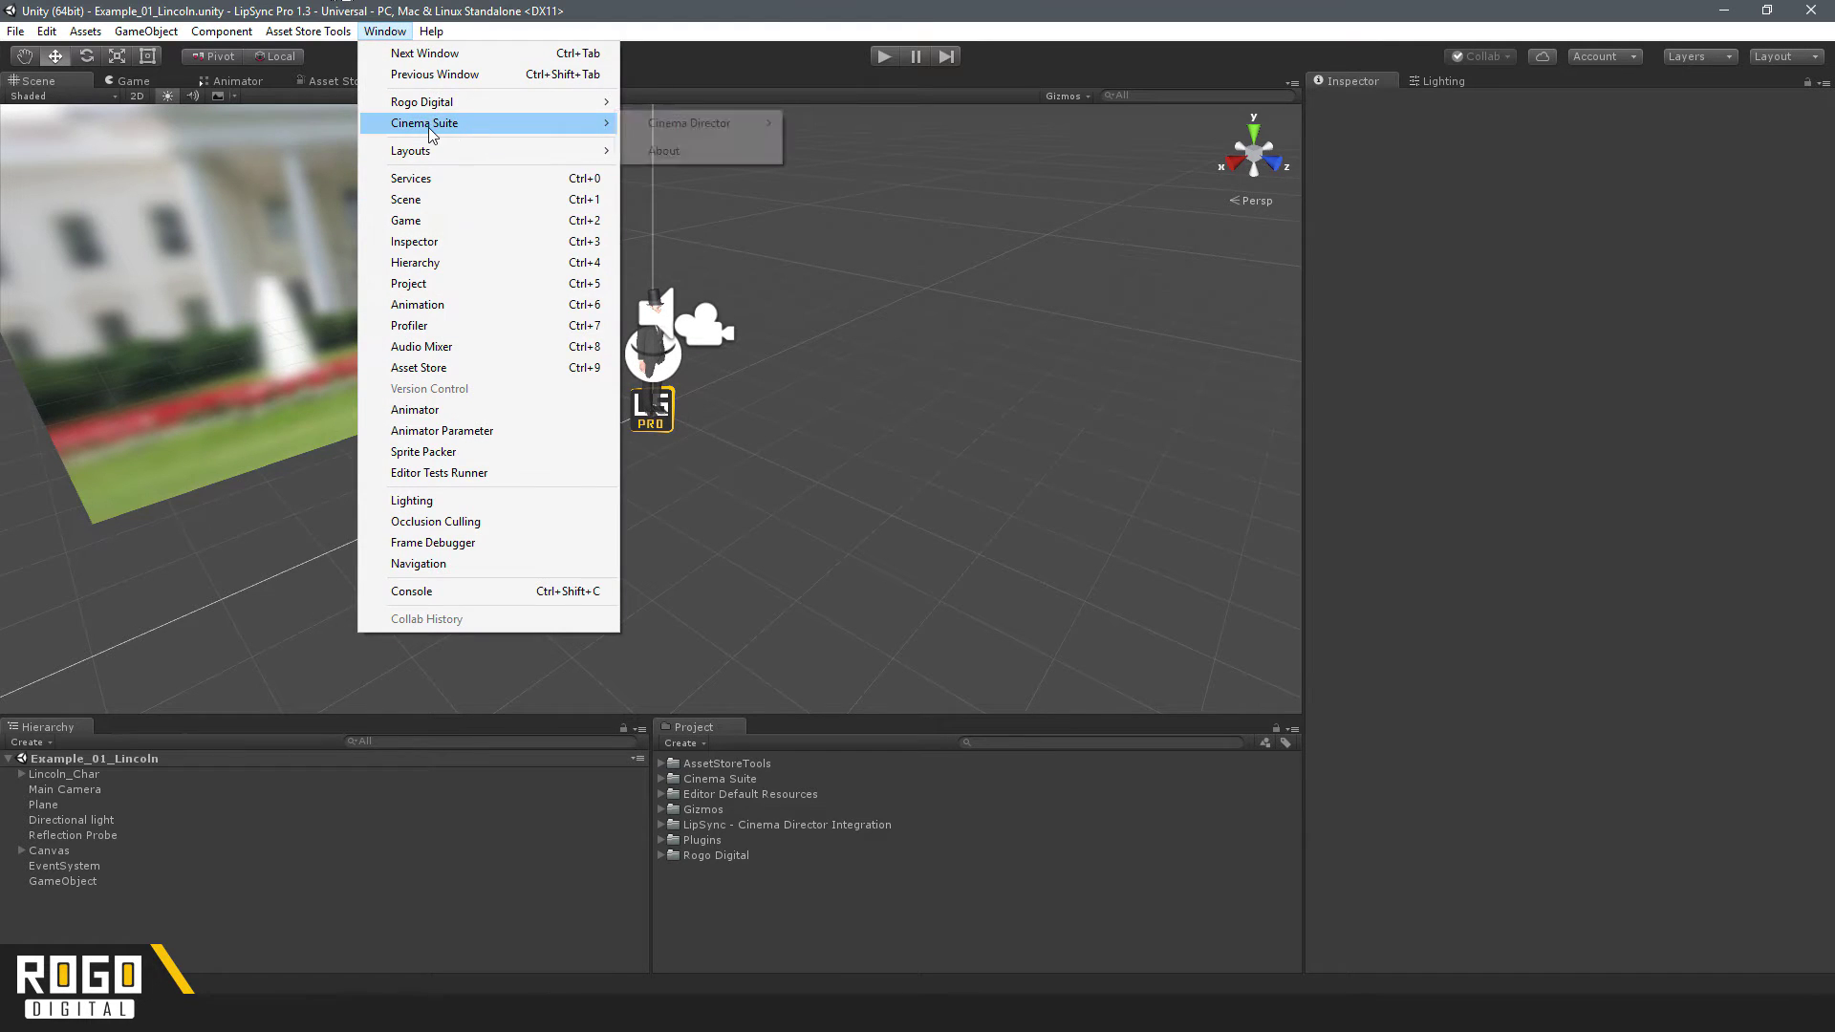
{"action": "mouse_move", "coordinate": [736, 132]}
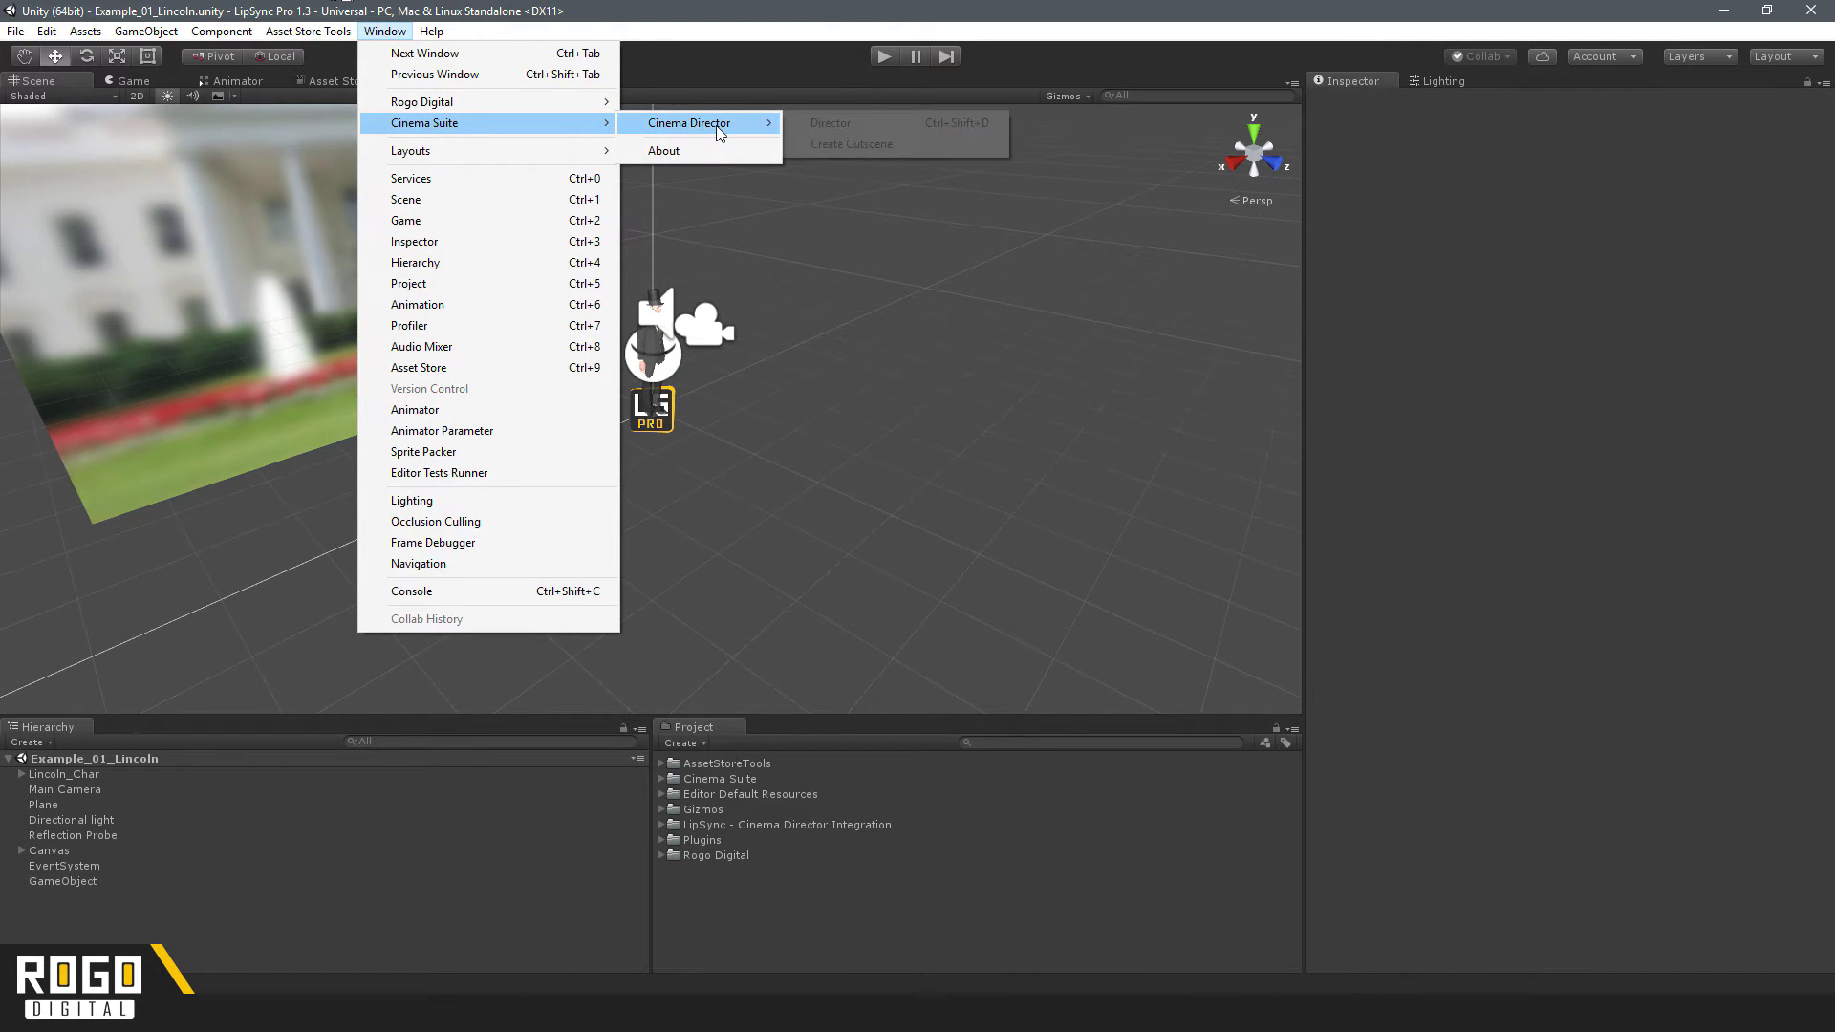
{"action": "left_click", "coordinate": [870, 144]}
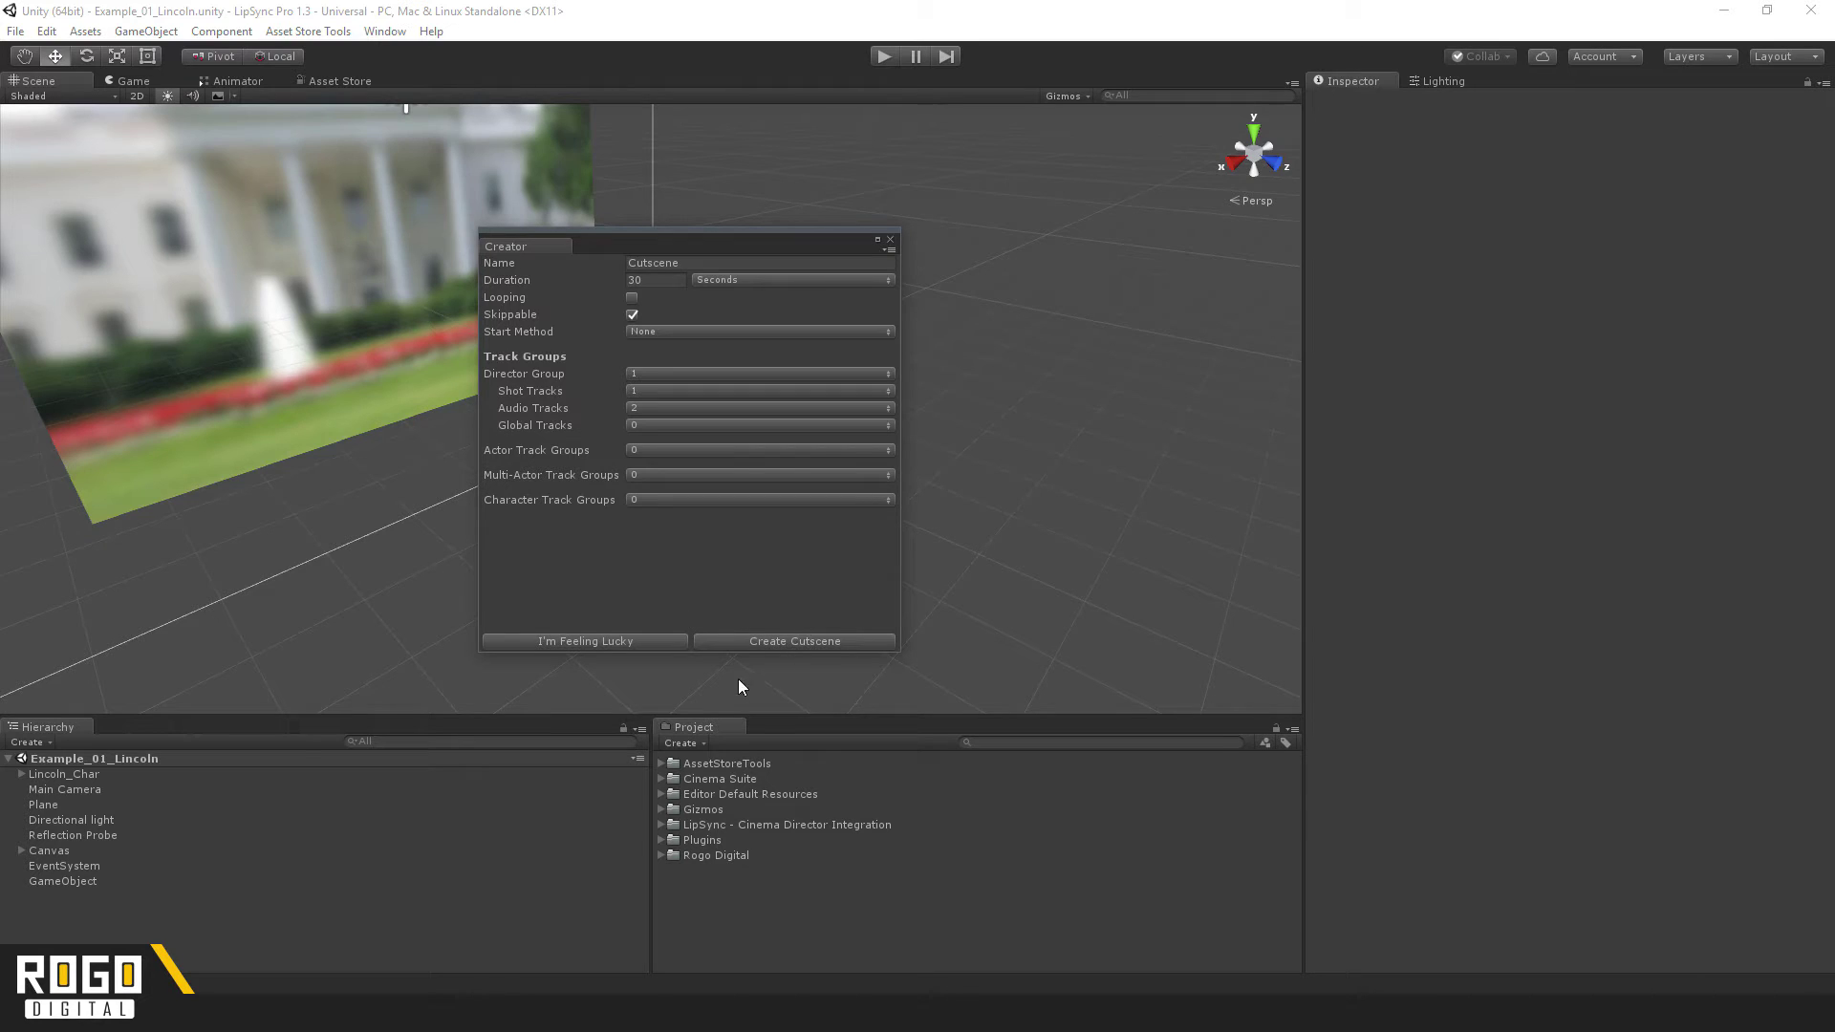
{"action": "left_click", "coordinate": [789, 649]}
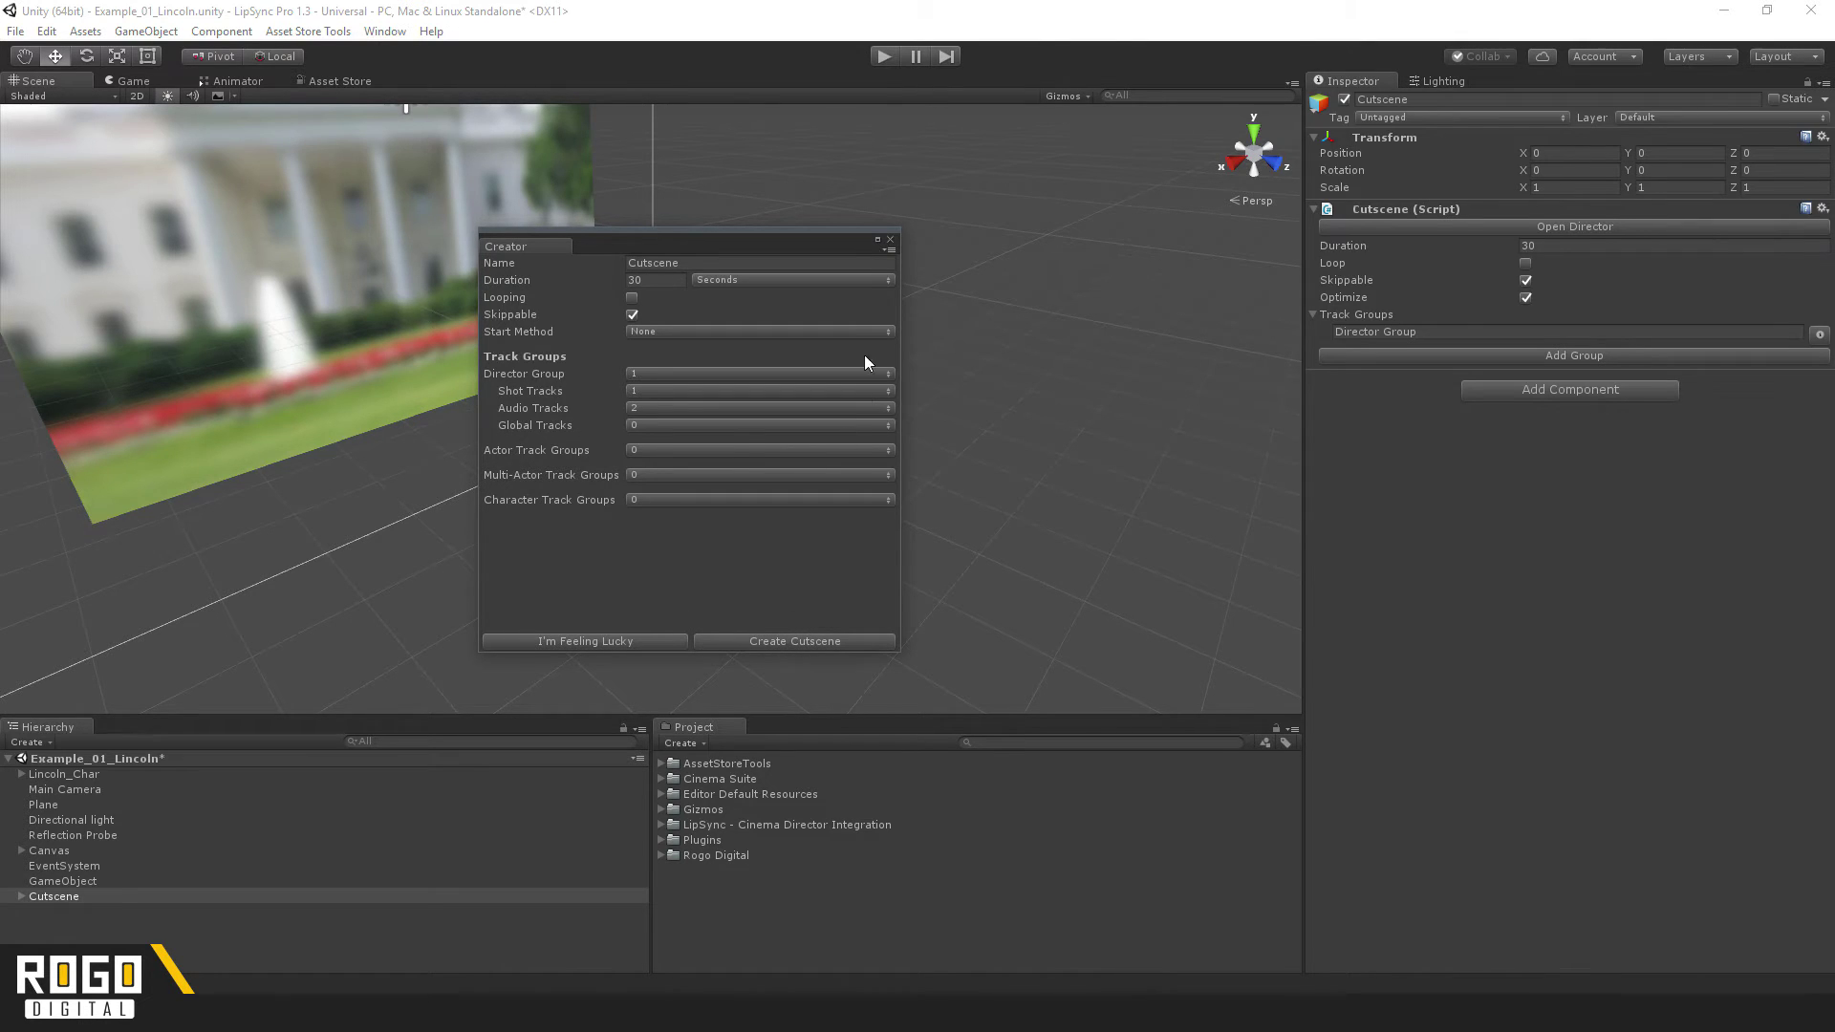
Step: Open the Cutscene in the Director window and dock it right of the Scene view
{"action": "left_click", "coordinate": [890, 241]}
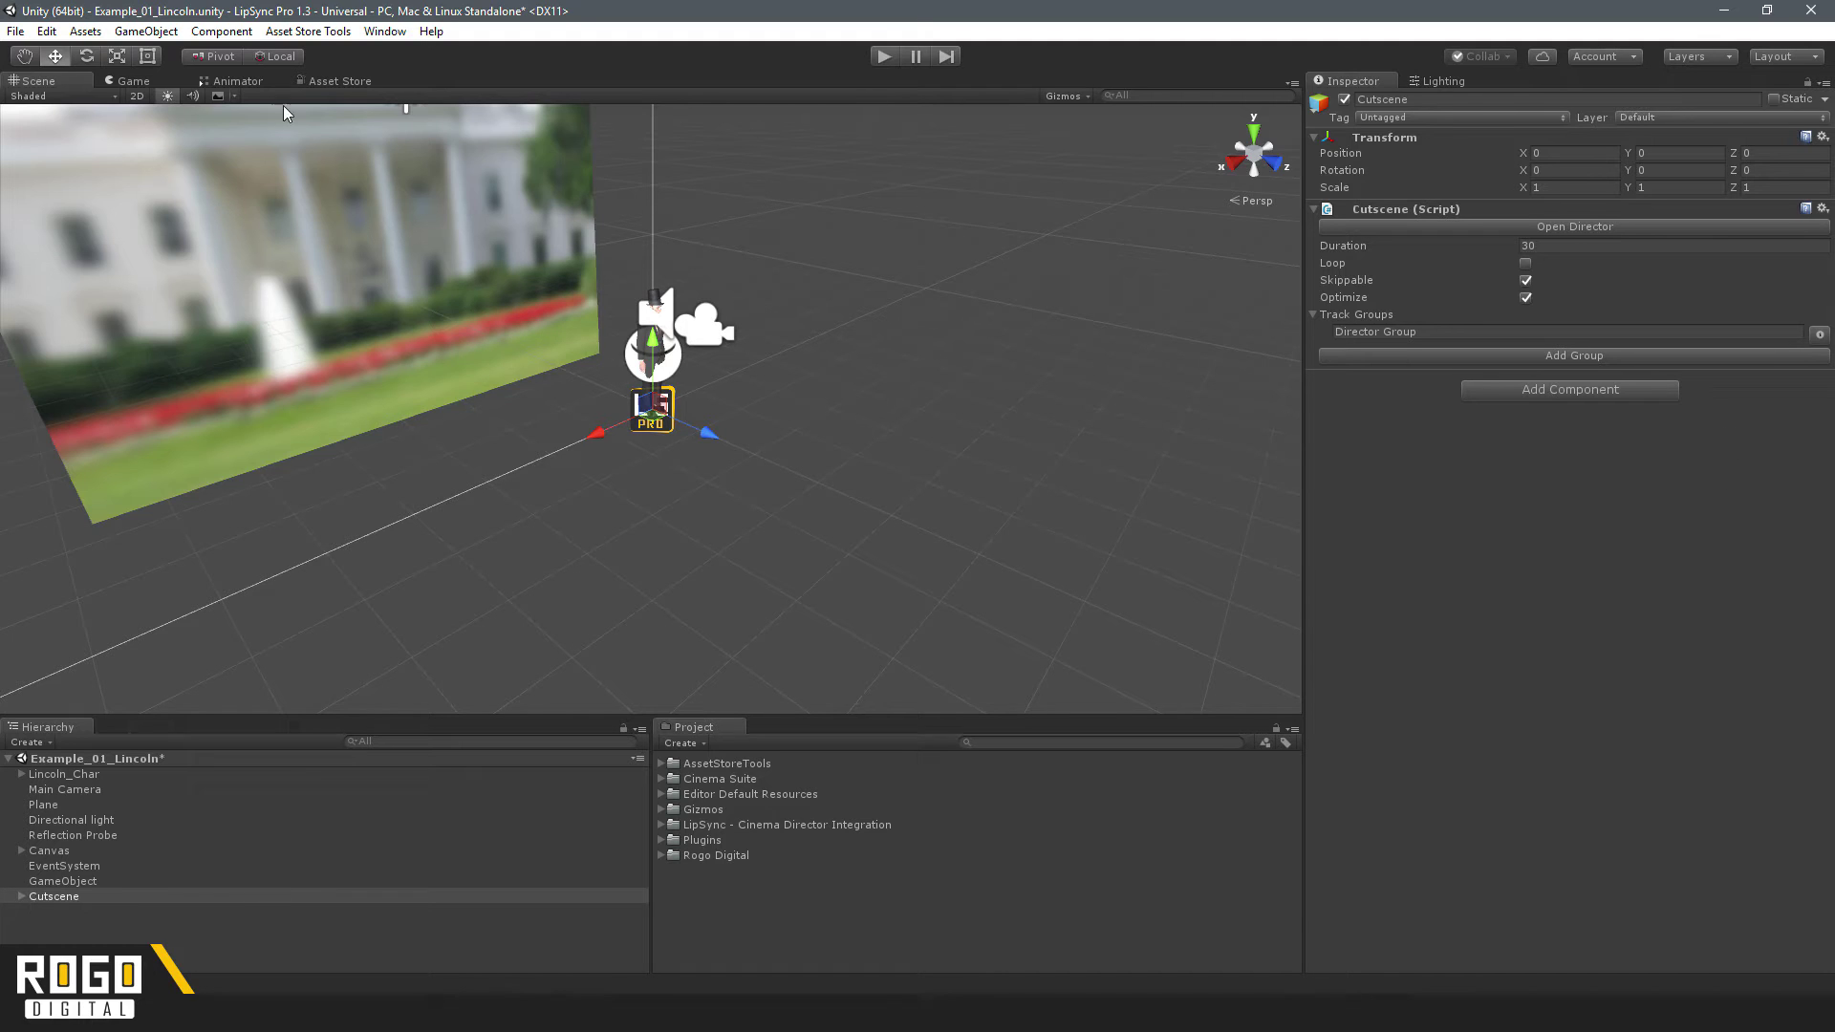
{"action": "left_click", "coordinate": [1567, 225]}
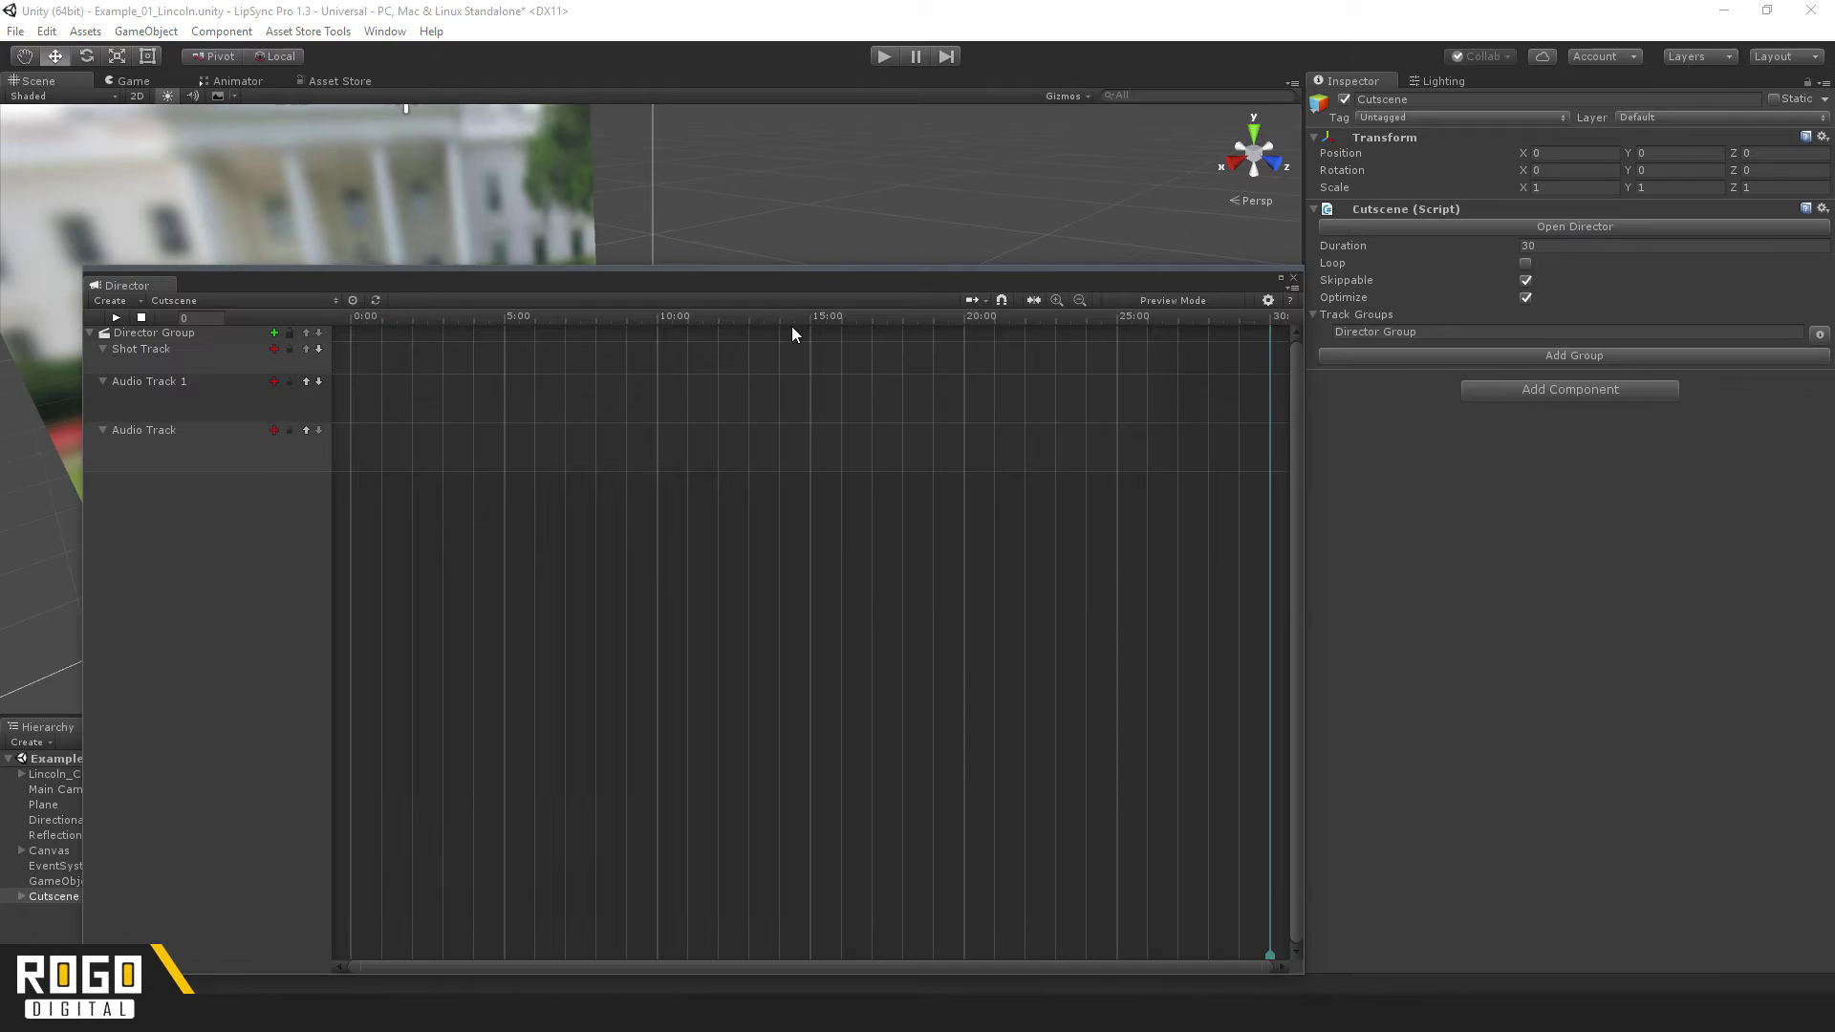
{"action": "left_click_drag", "start_coordinate": [793, 285], "coordinate": [843, 171]}
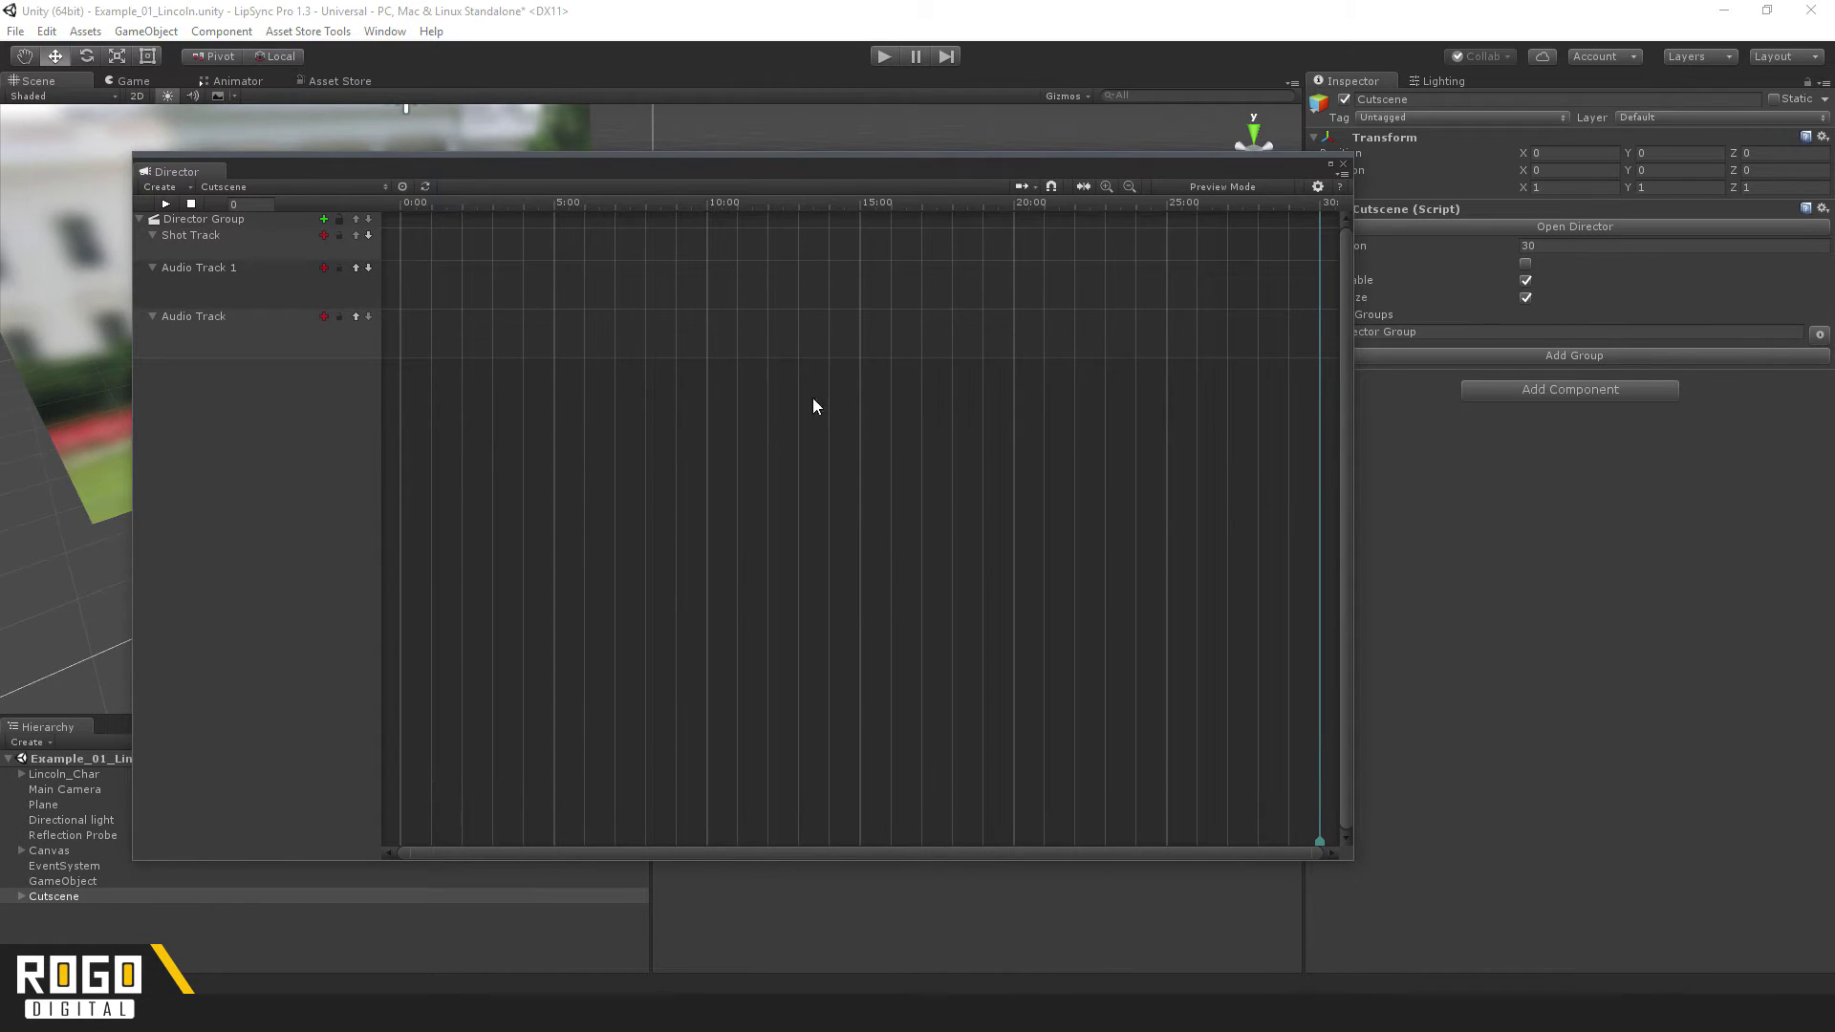
{"action": "left_click_drag", "start_coordinate": [436, 174], "coordinate": [977, 218]}
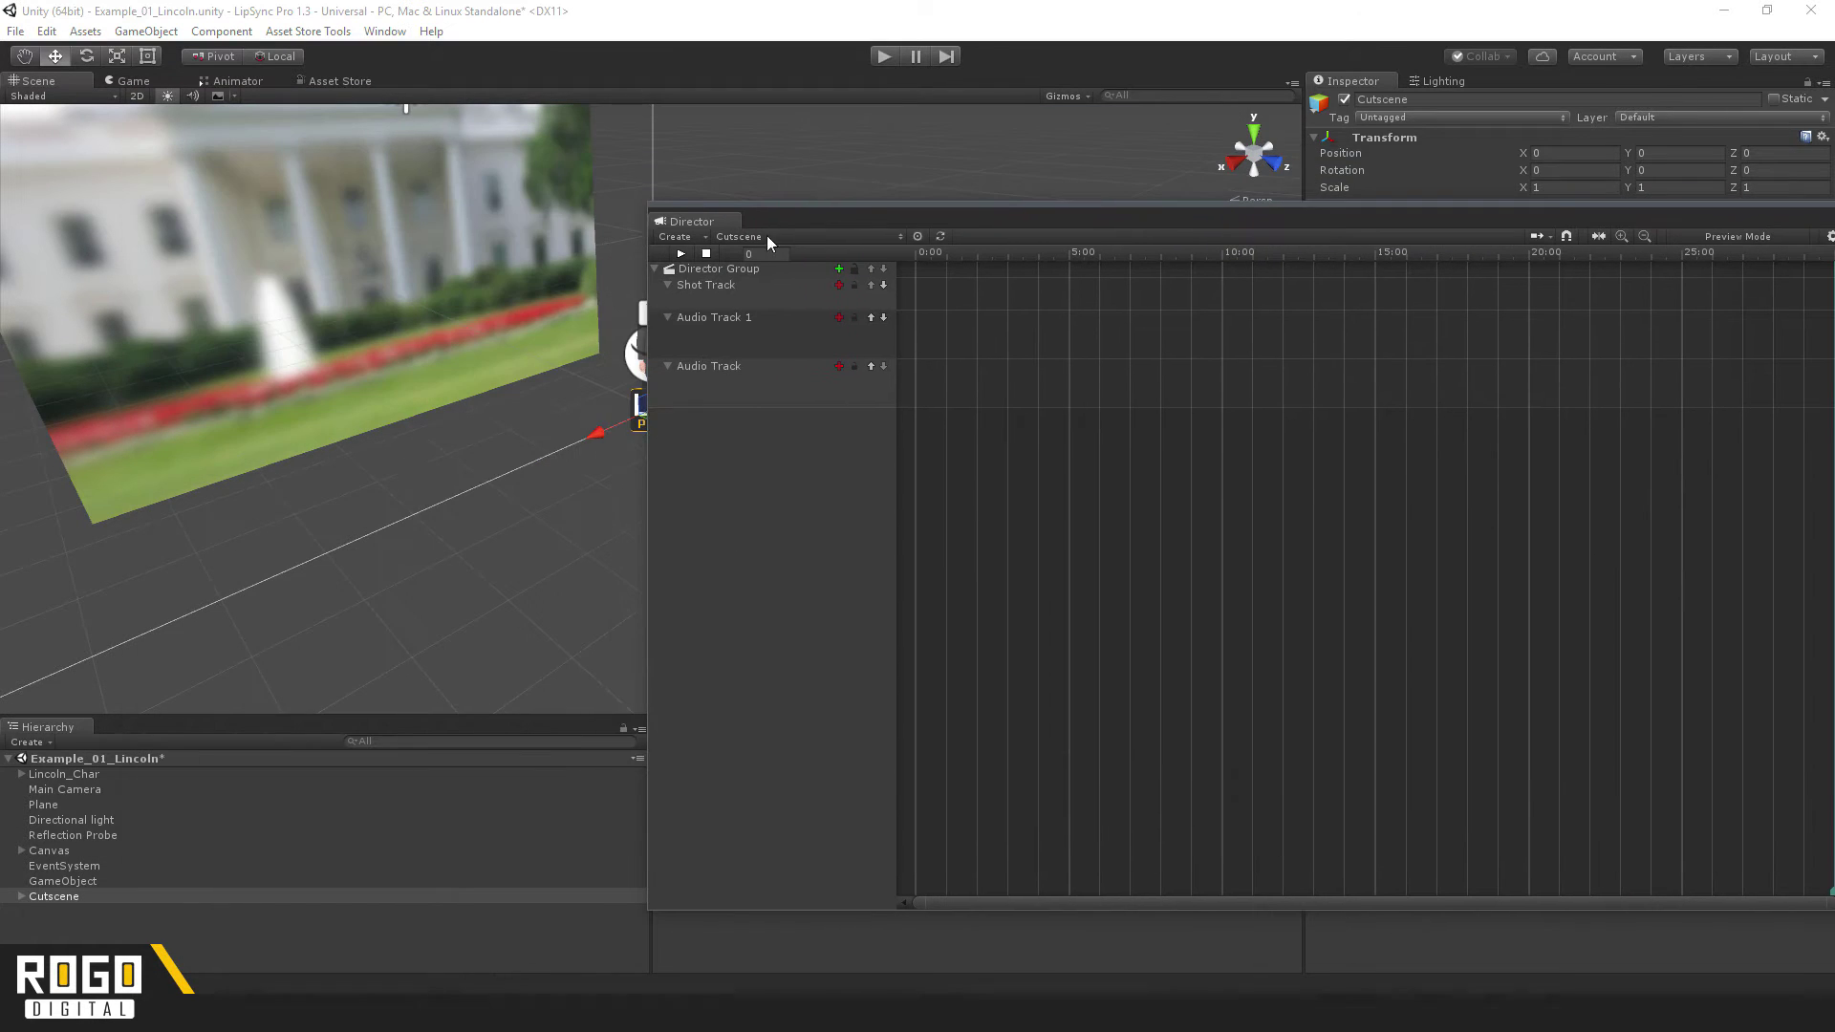
Step: In the Director window, add an Actor Track Group and give it an Actor Track
{"action": "left_click", "coordinate": [681, 237]}
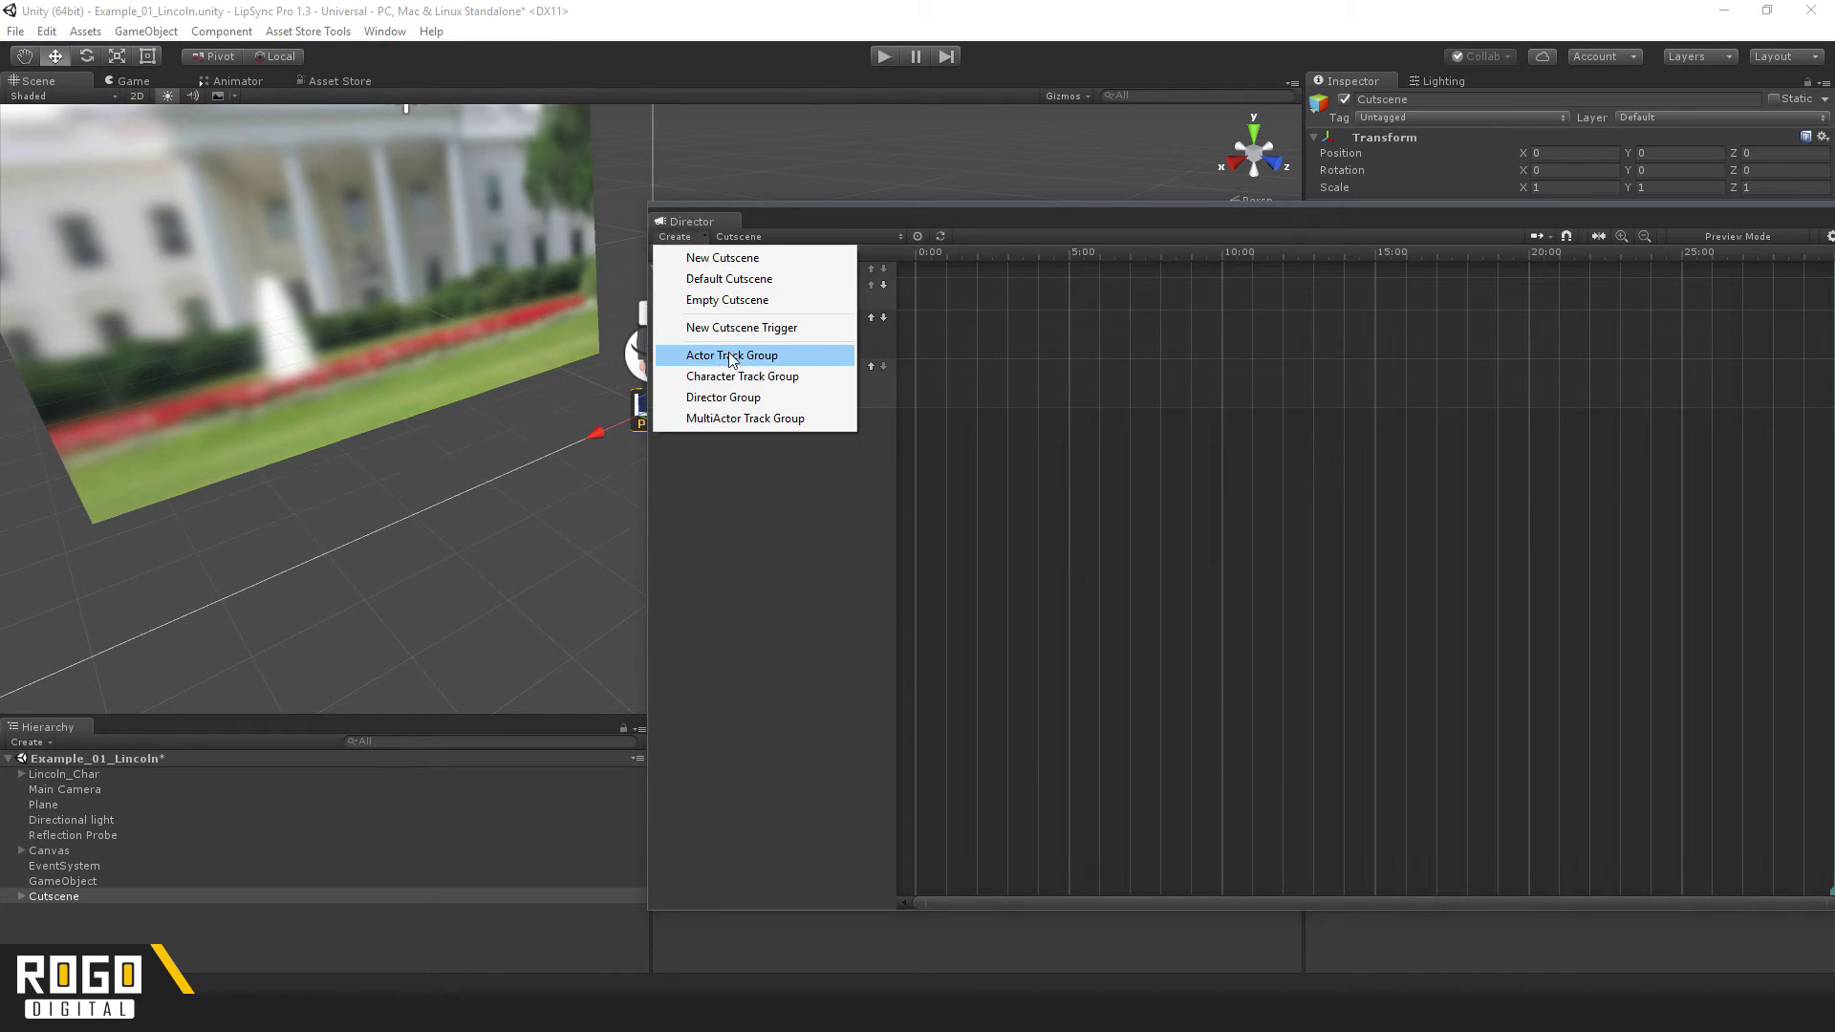
{"action": "left_click", "coordinate": [700, 354]}
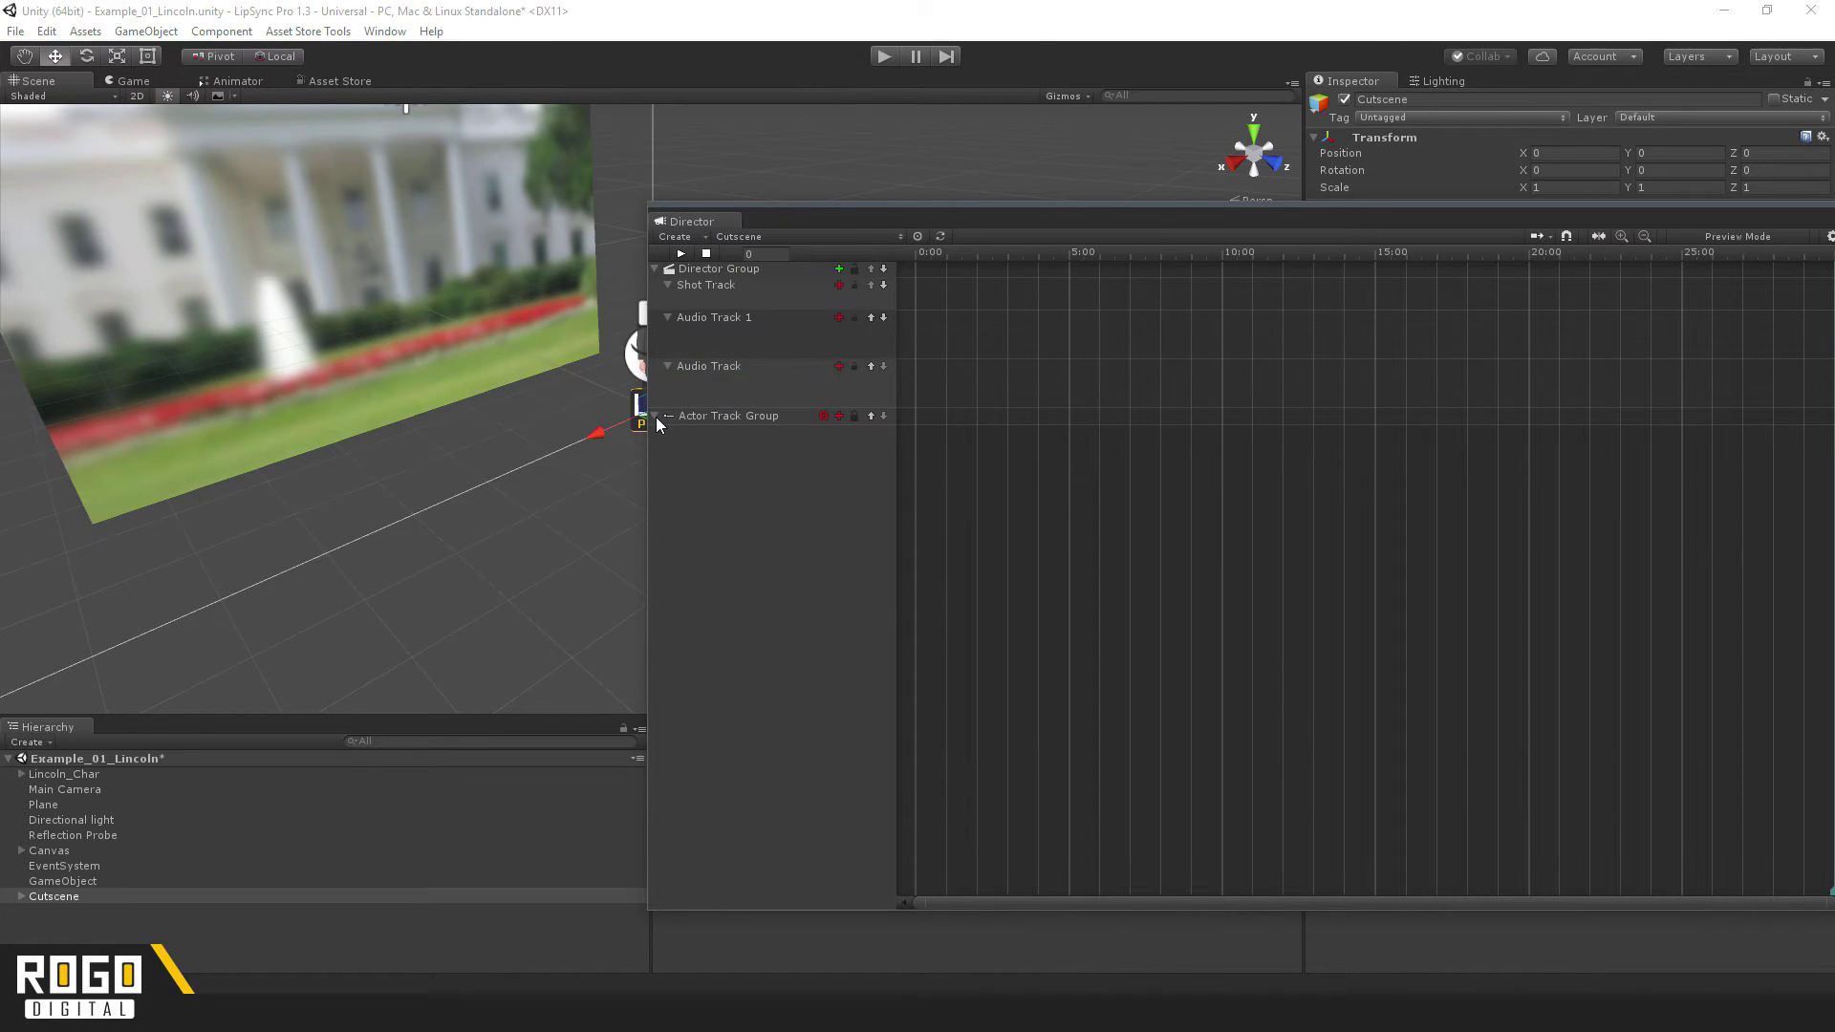
{"action": "right_click", "coordinate": [754, 415]}
{"action": "left_click", "coordinate": [737, 417]}
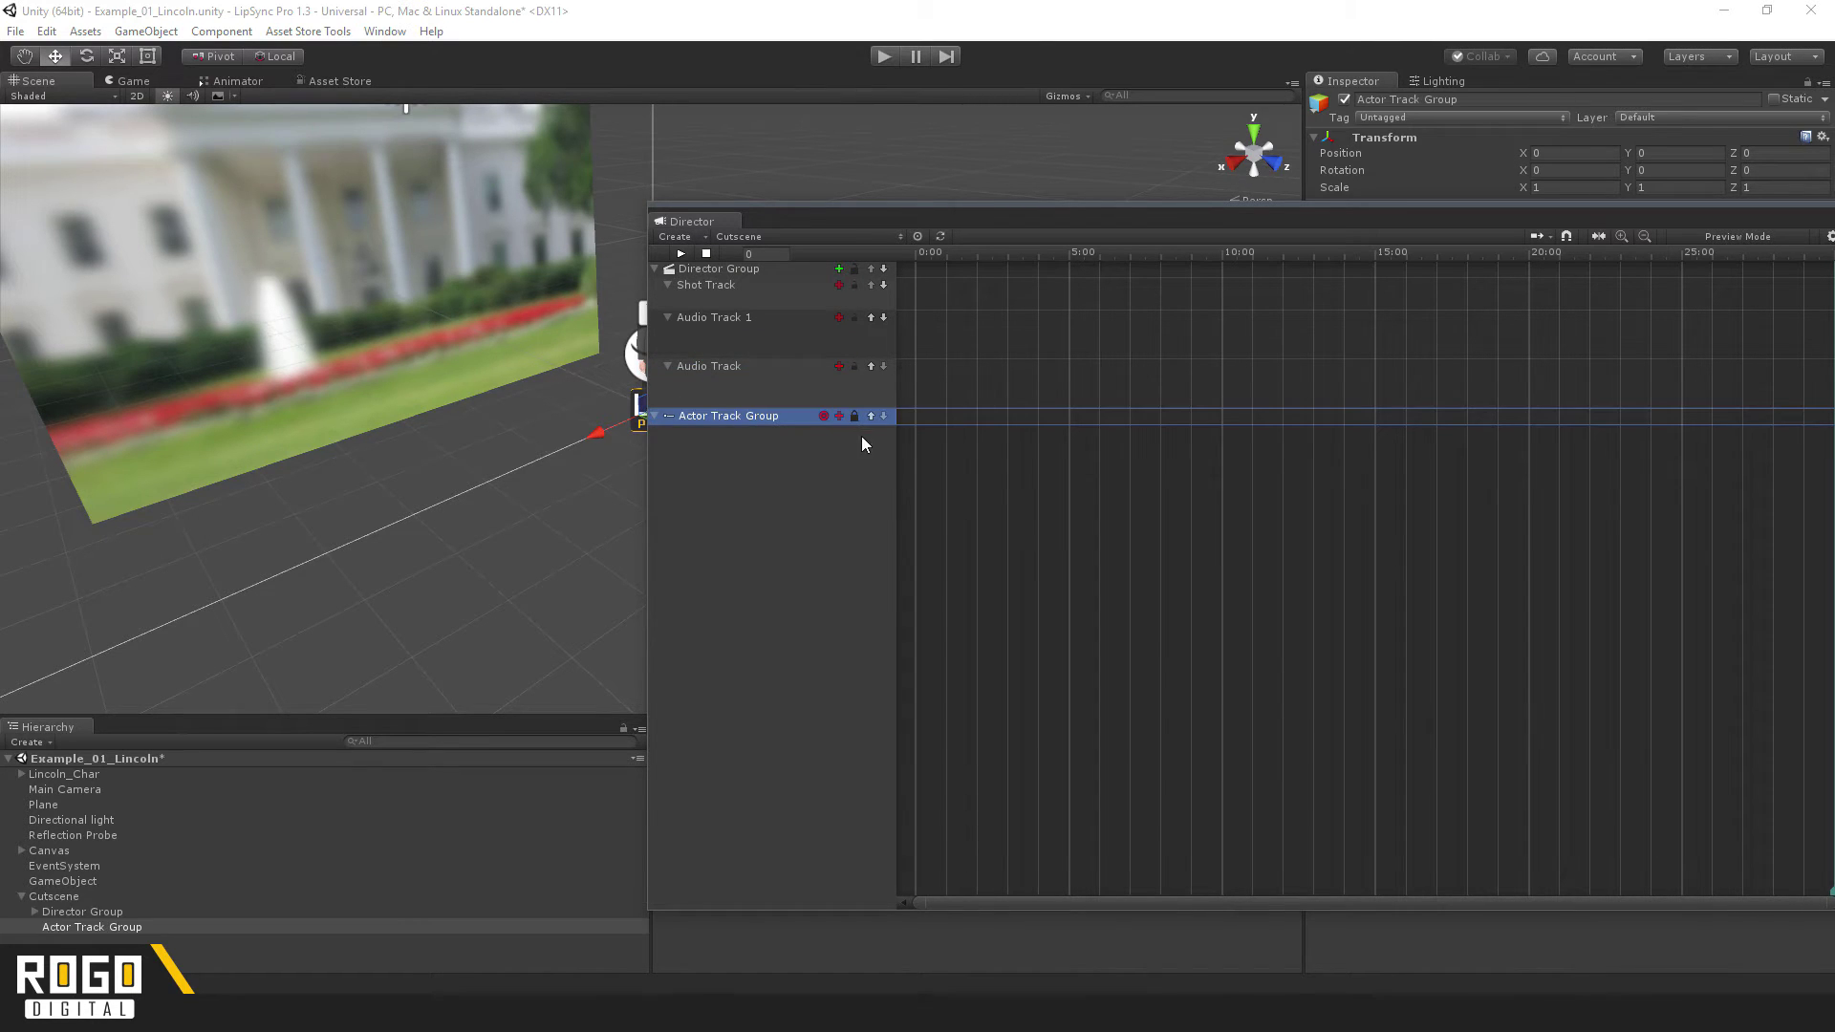
{"action": "left_click", "coordinate": [840, 417]}
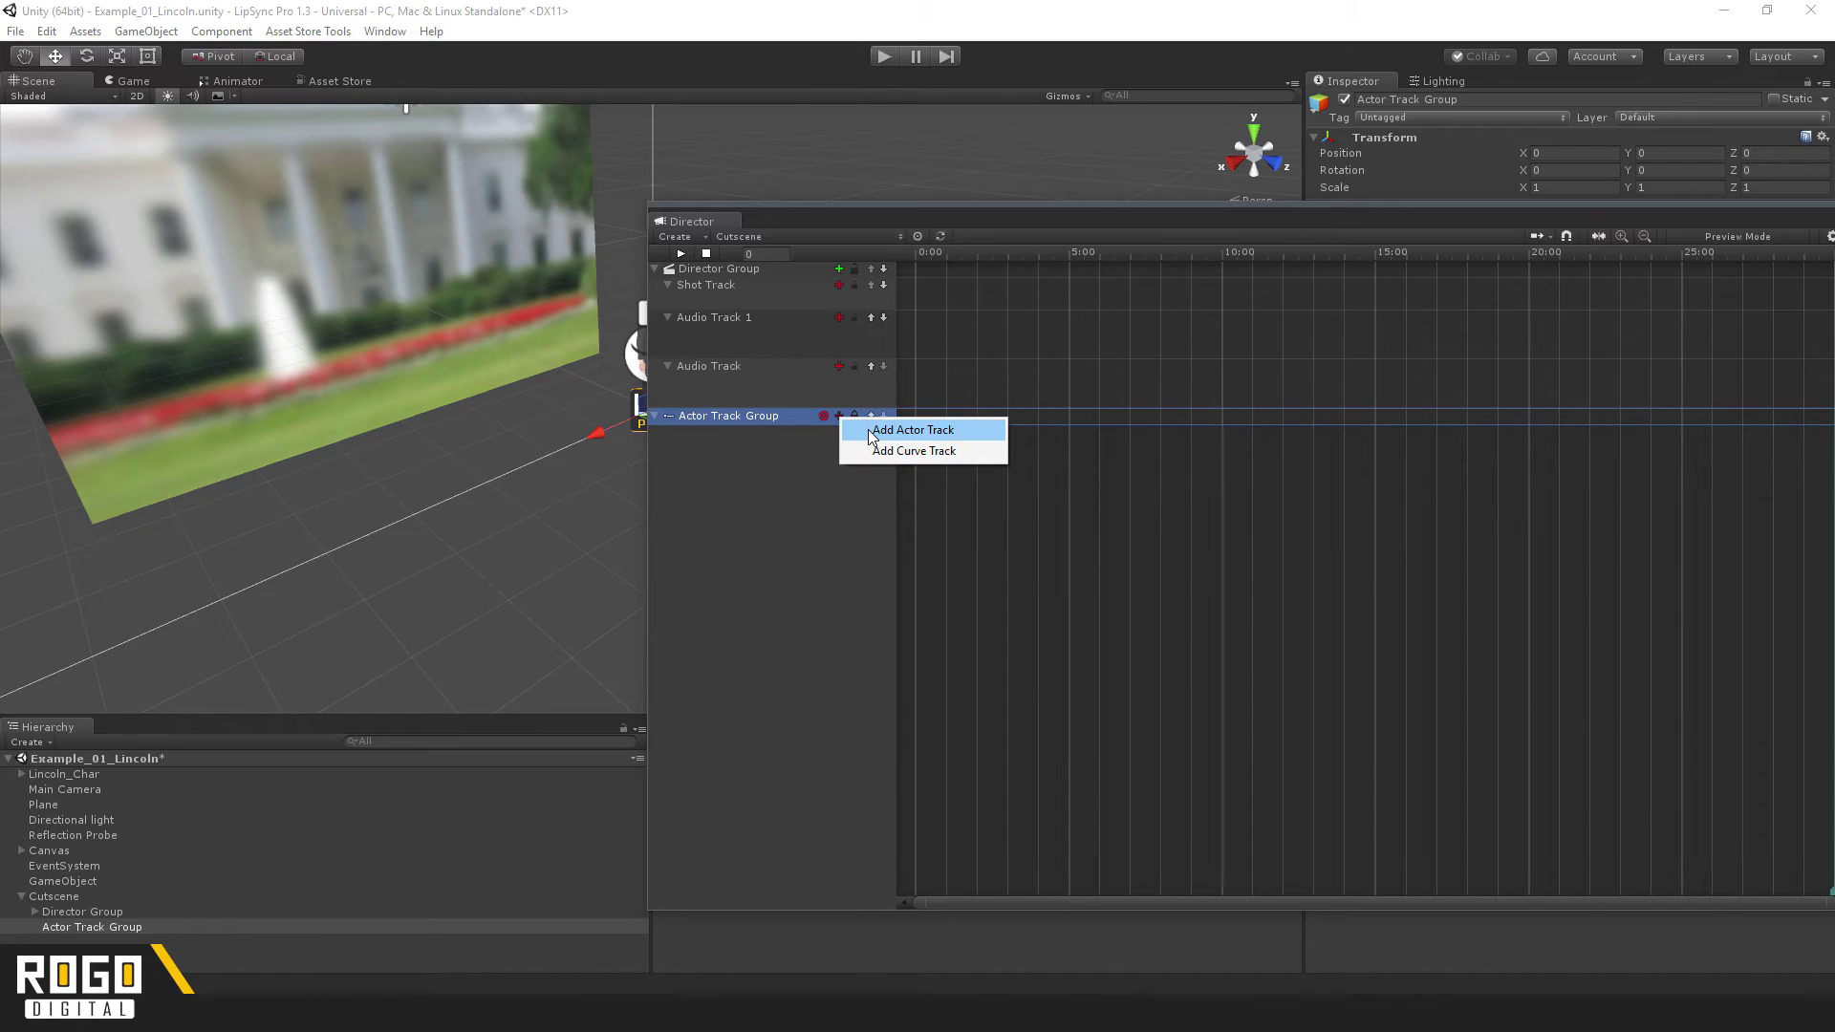
{"action": "left_click", "coordinate": [869, 429]}
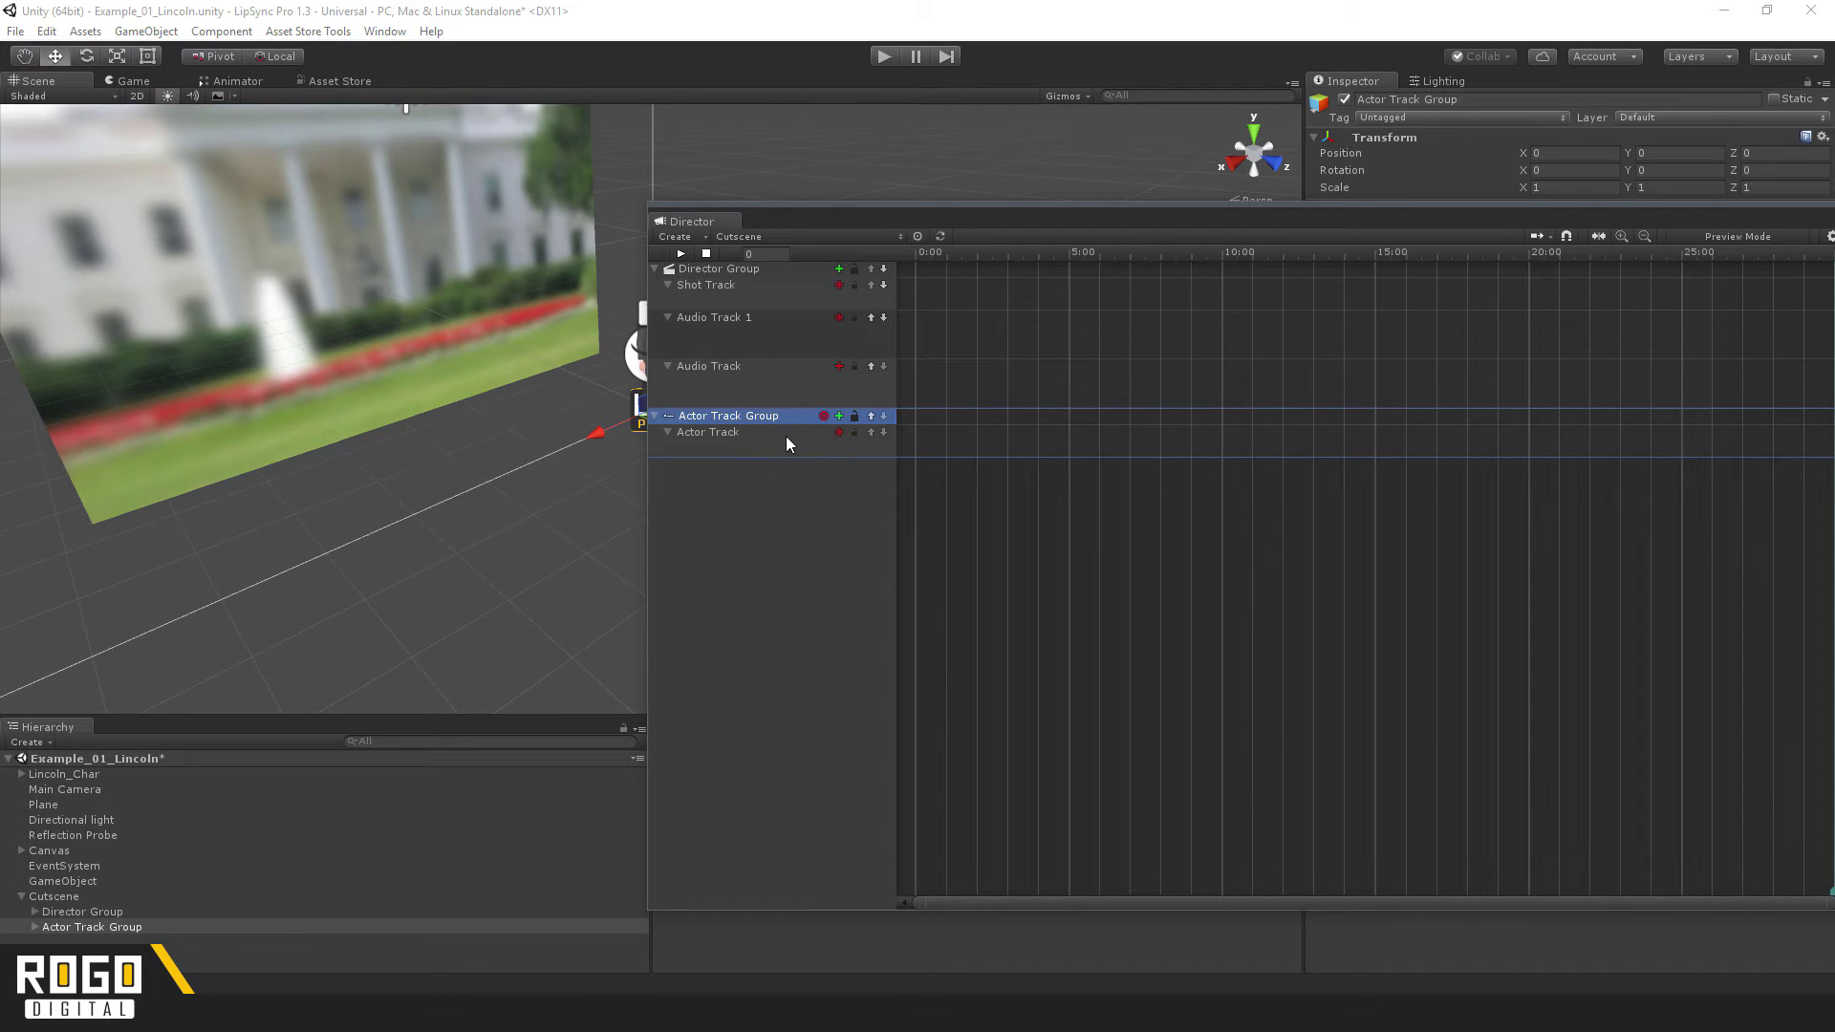
{"action": "left_click_drag", "start_coordinate": [751, 226], "coordinate": [451, 133]}
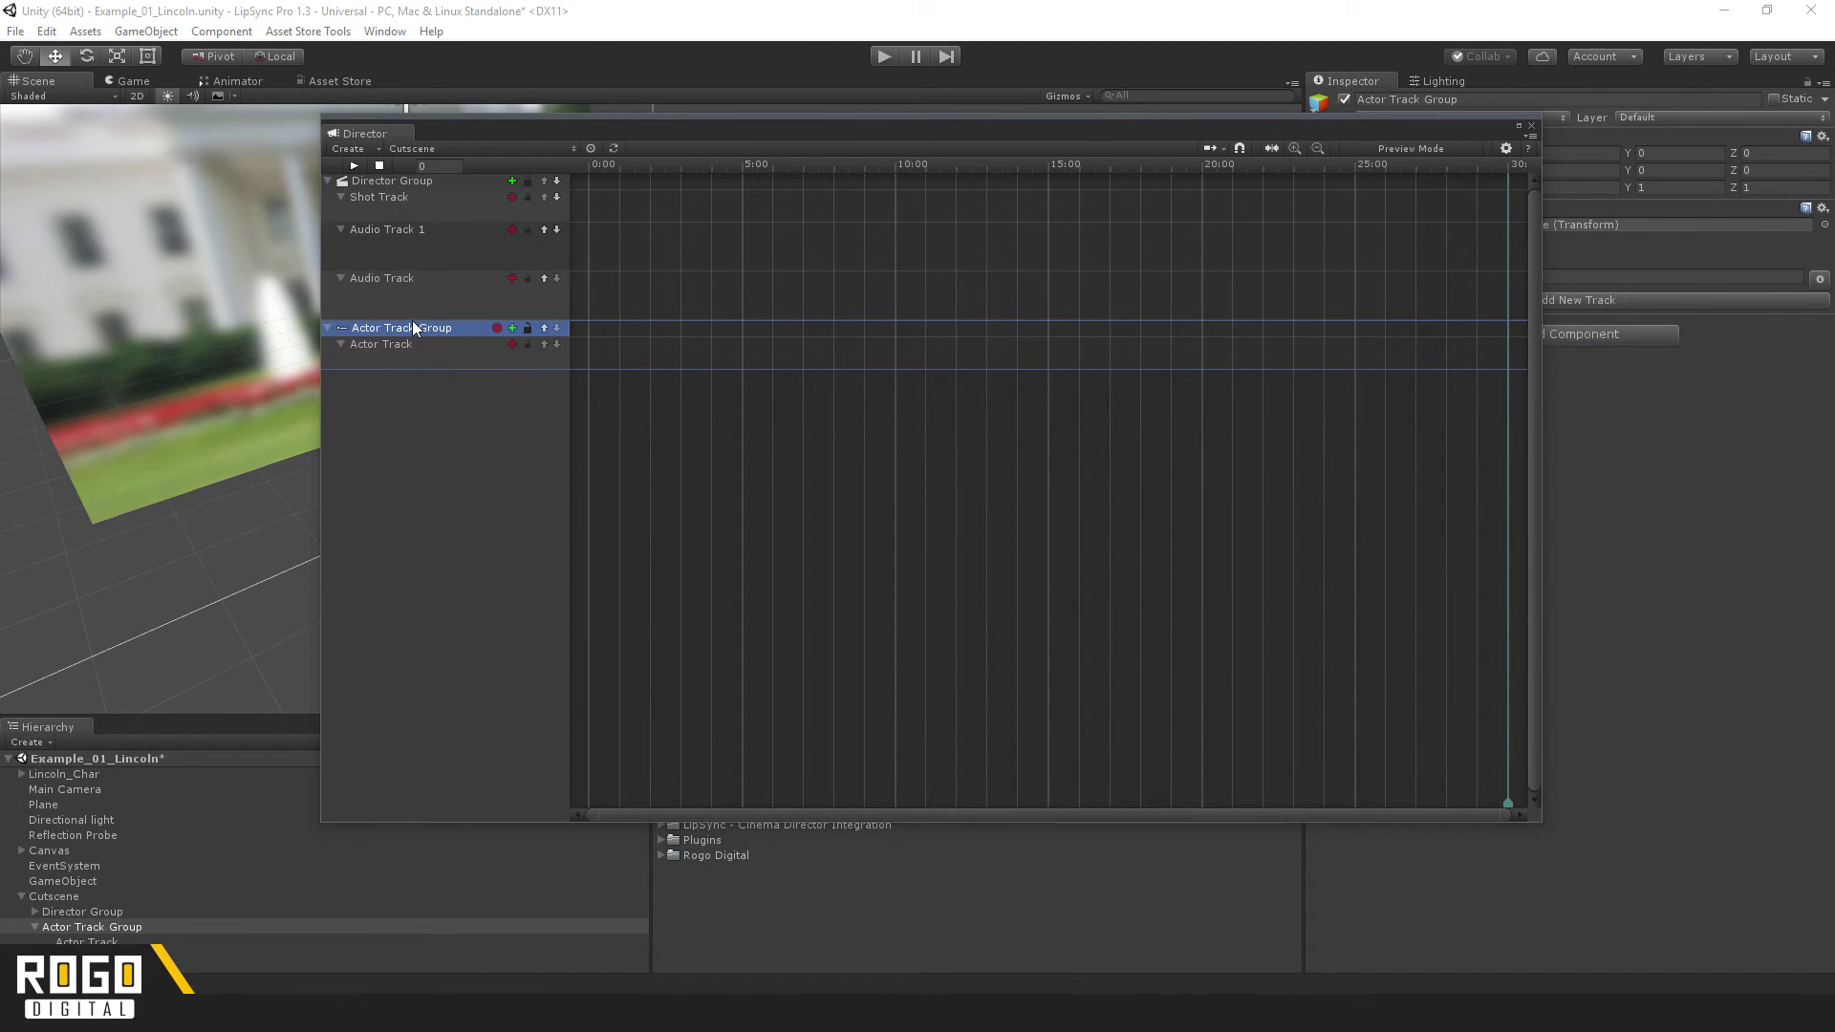
Step: Pick Lincoln_Char as the Actor Track Group's Actor in the Inspector
{"action": "left_click_drag", "start_coordinate": [566, 133], "coordinate": [339, 199]}
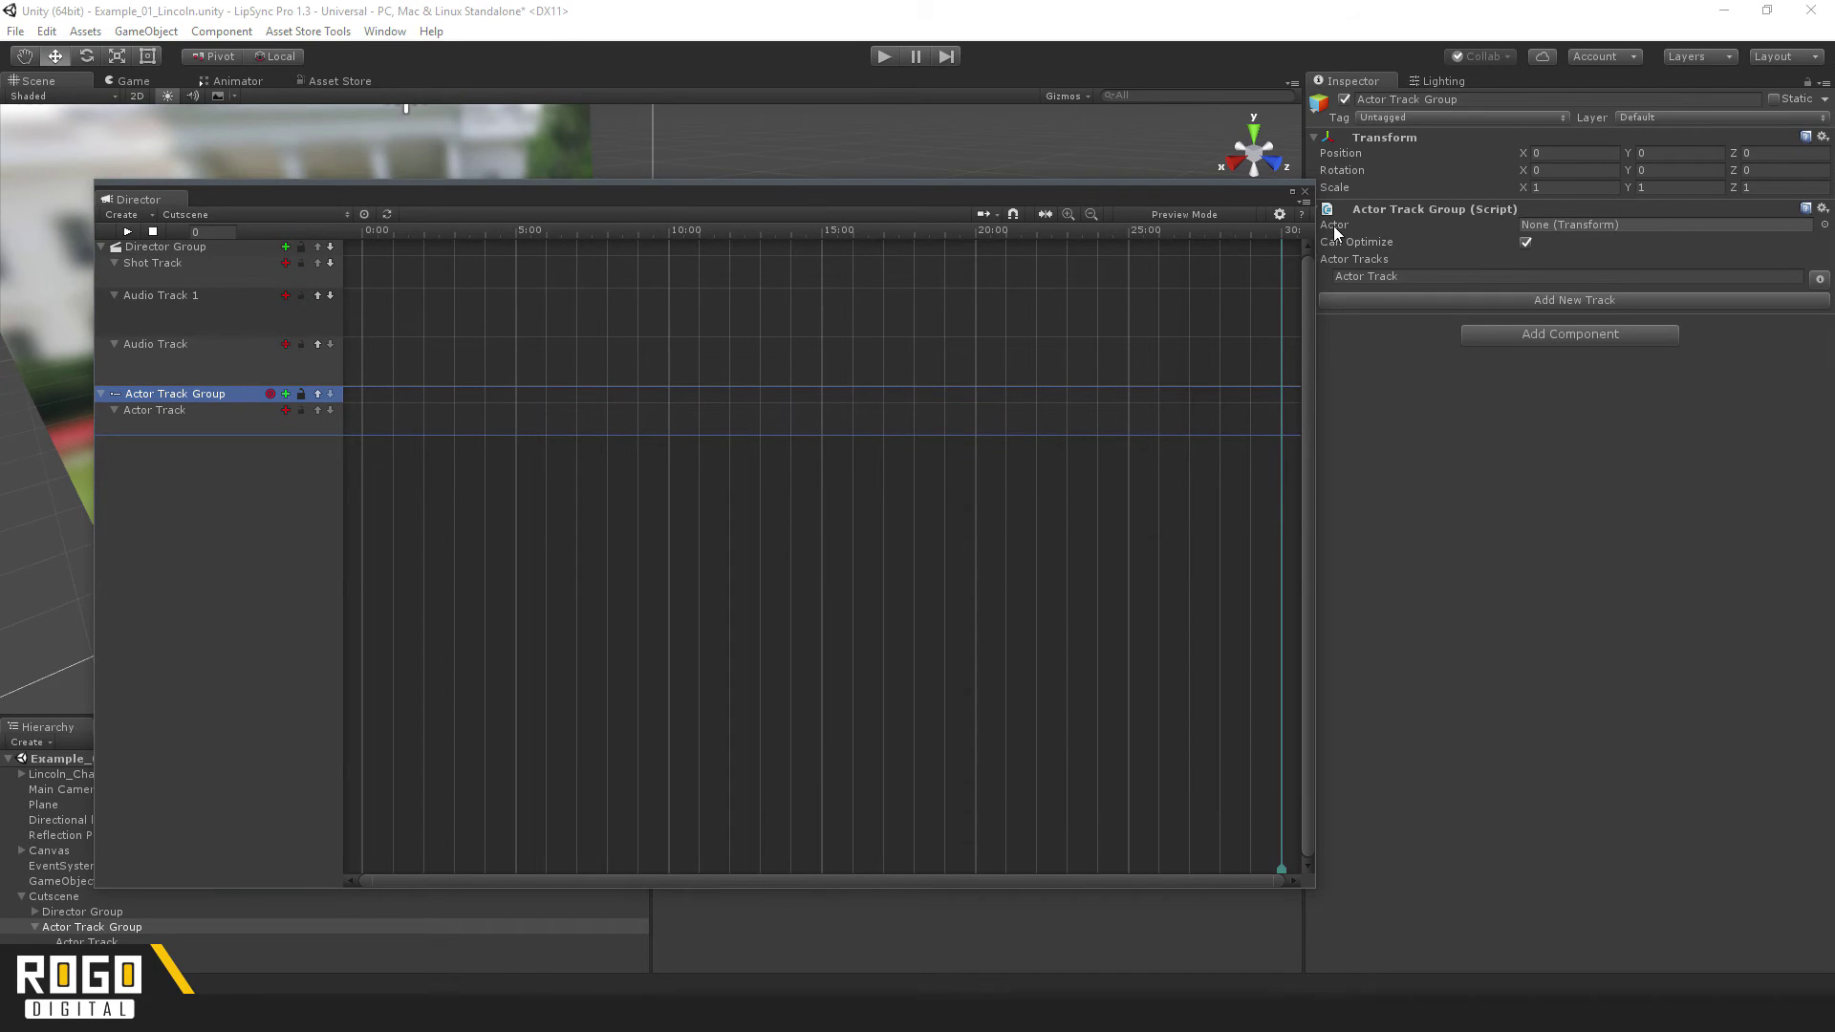
{"action": "left_click", "coordinate": [1824, 225]}
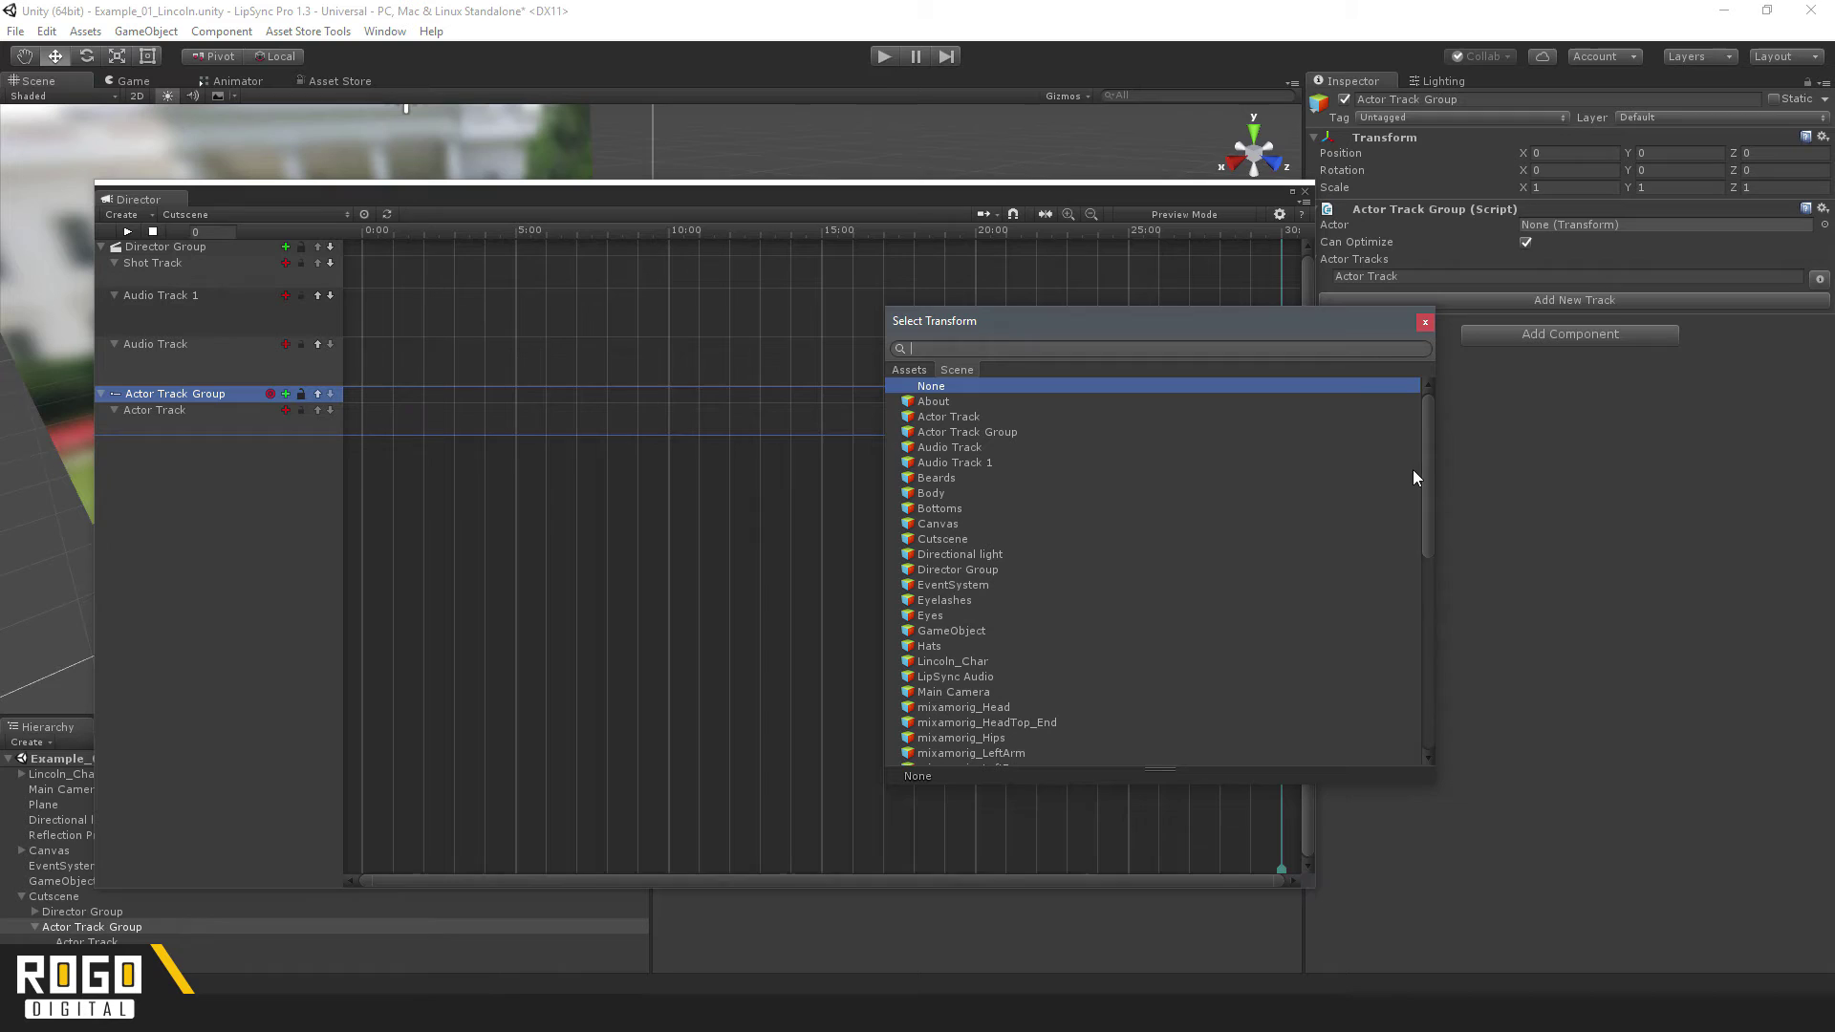
{"action": "scroll", "coordinate": [1432, 466], "scroll_direction": "down", "scroll_amount": 2}
{"action": "scroll", "coordinate": [1432, 472], "scroll_direction": "up", "scroll_amount": 2}
{"action": "scroll", "coordinate": [1428, 469], "scroll_direction": "down", "scroll_amount": 2}
{"action": "scroll", "coordinate": [1436, 478], "scroll_direction": "up", "scroll_amount": 2}
{"action": "double_click", "coordinate": [938, 662]}
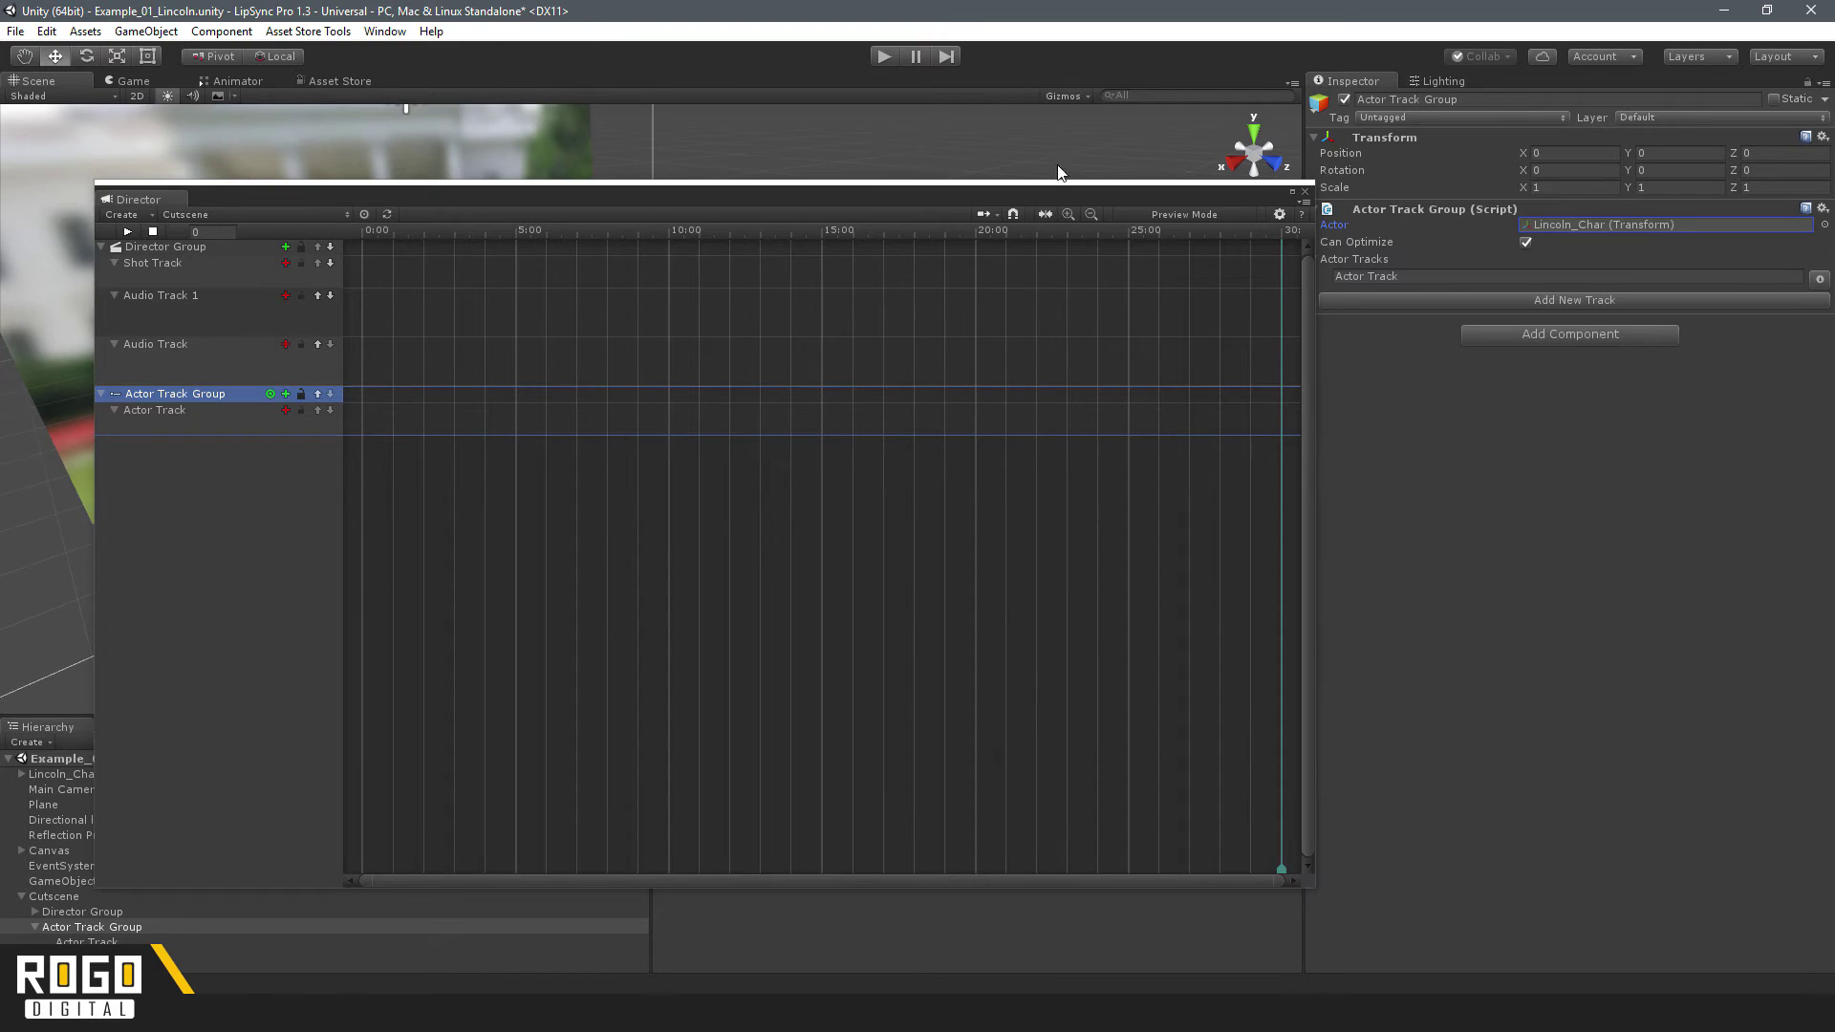
{"action": "left_click_drag", "start_coordinate": [1048, 199], "coordinate": [1067, 201]}
Step: Add a Rogo Digital LipSync > Play event to the Actor Track and select it
{"action": "left_click", "coordinate": [182, 418]}
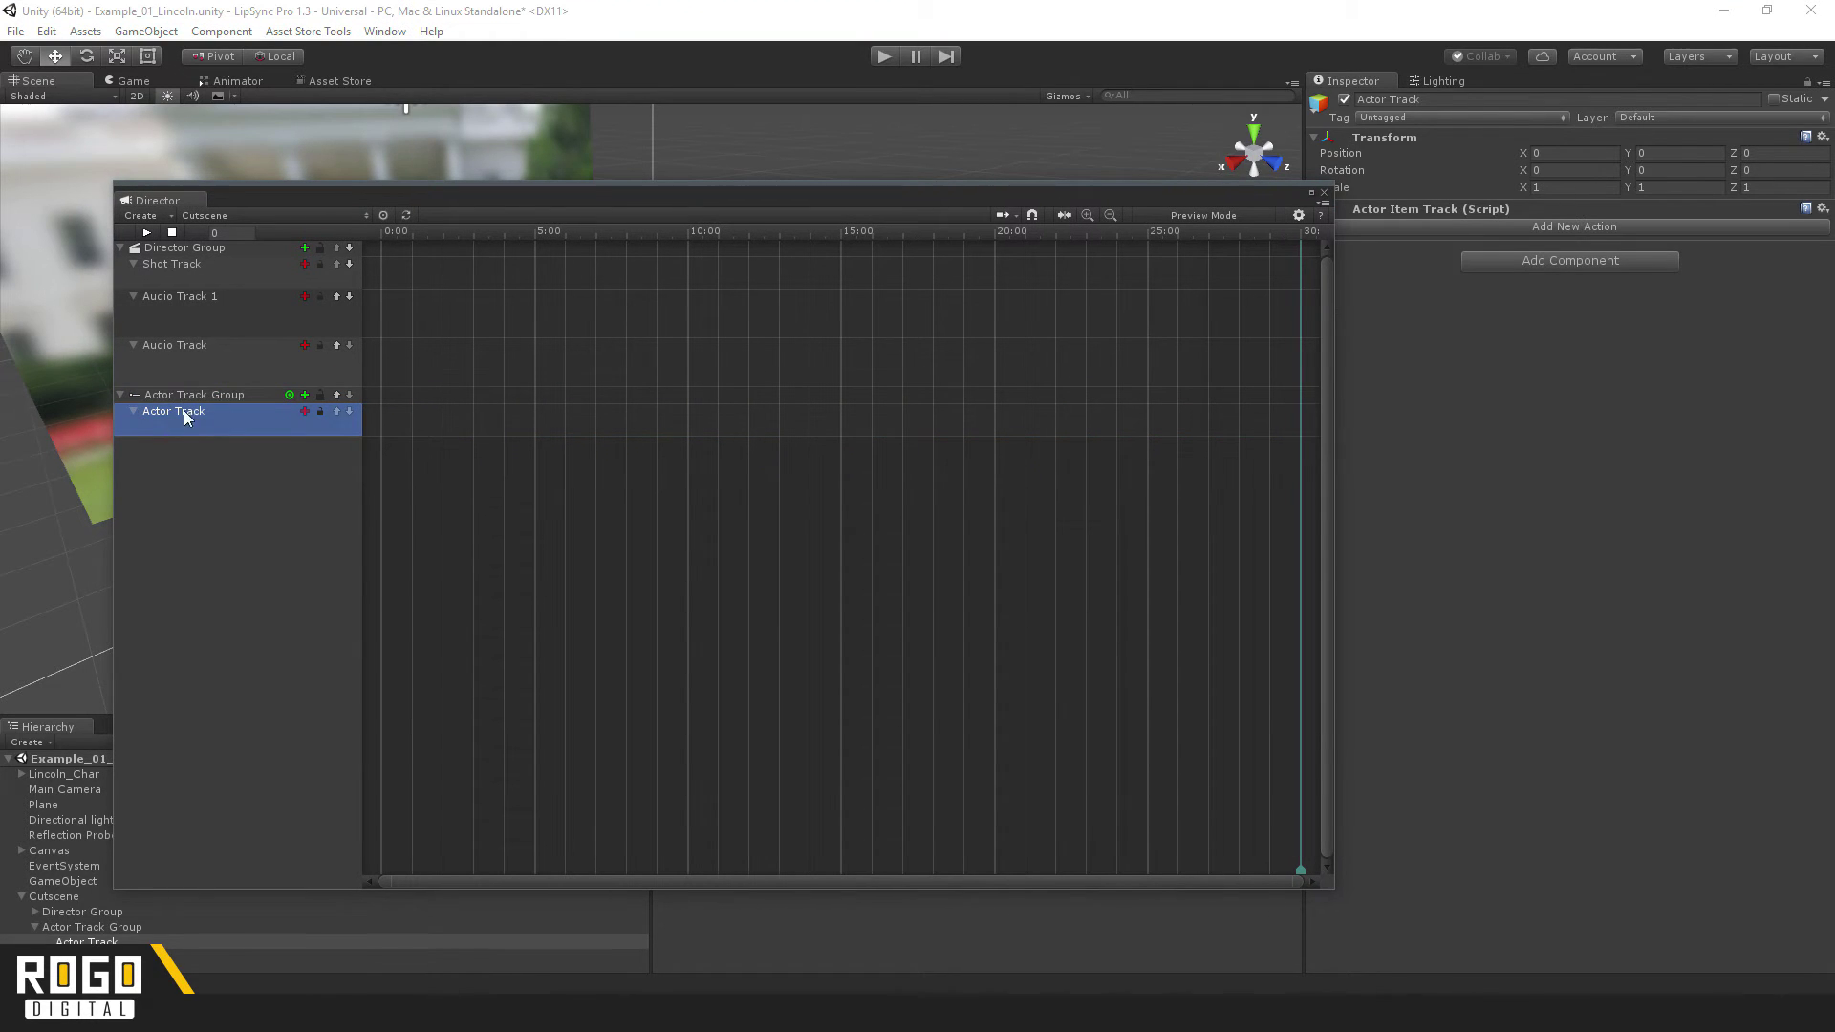
{"action": "left_click", "coordinate": [305, 413]}
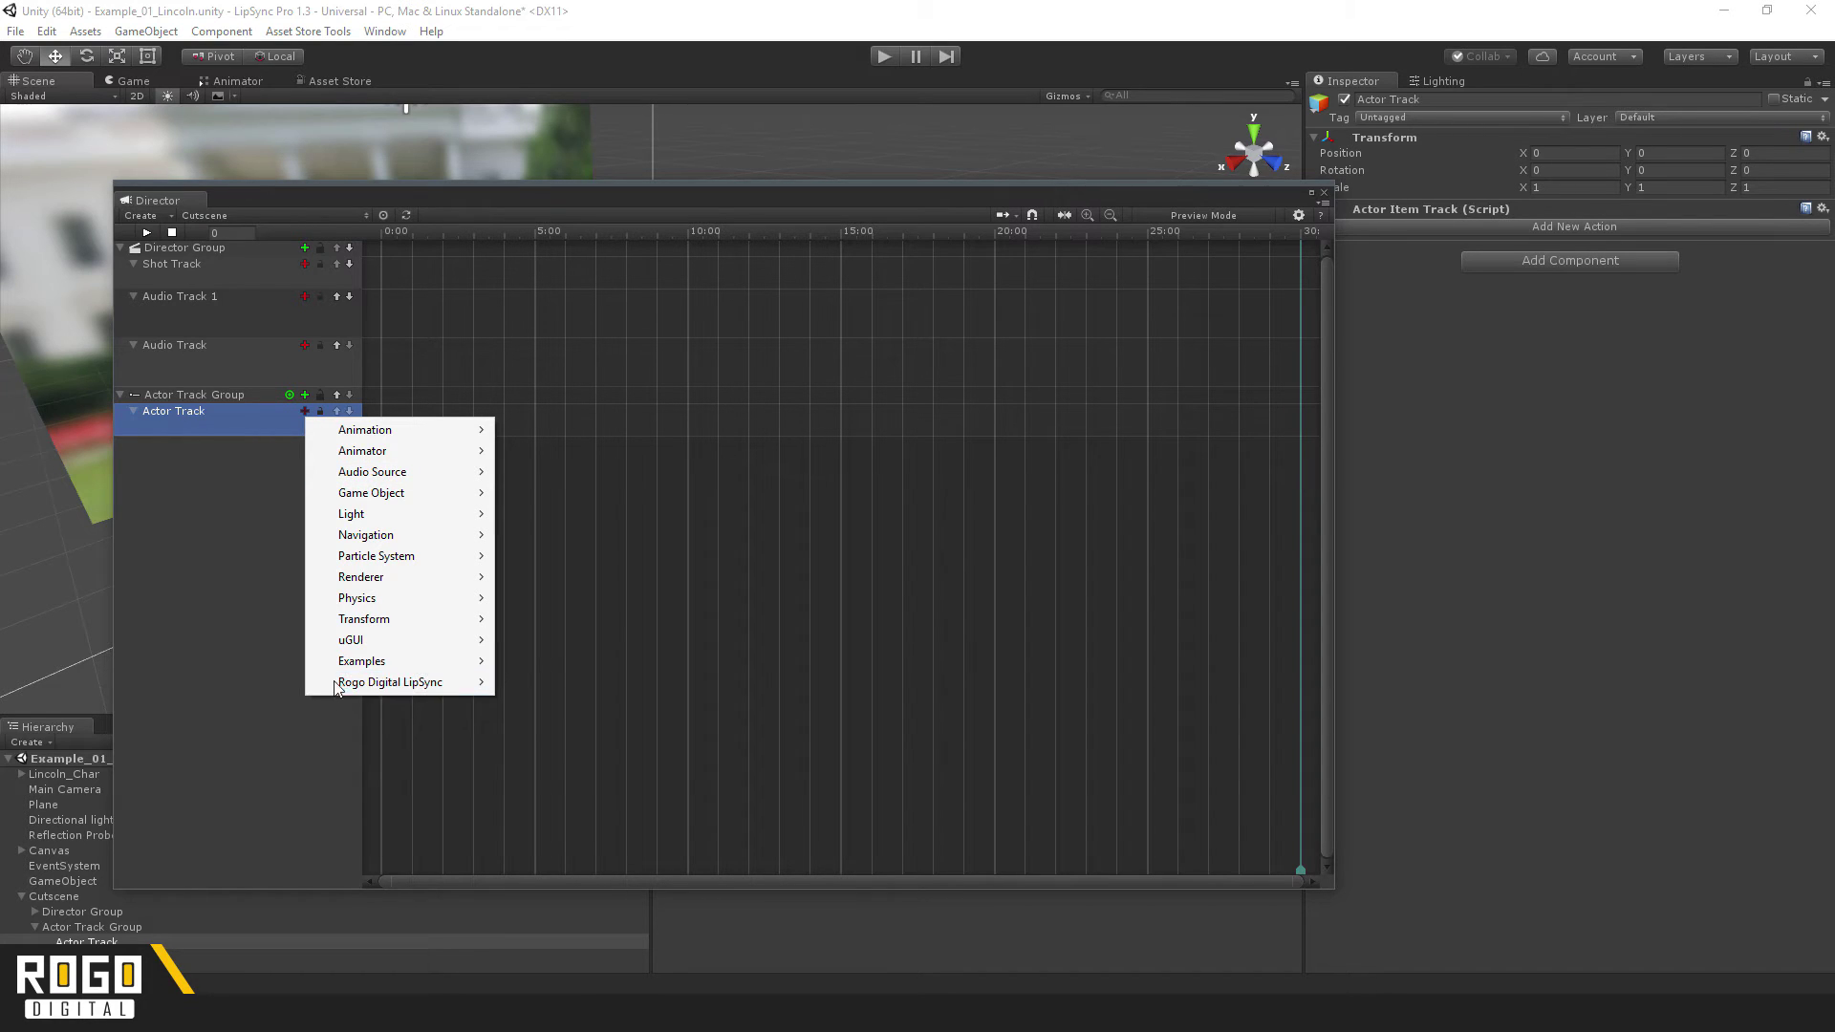
{"action": "mouse_move", "coordinate": [409, 684]}
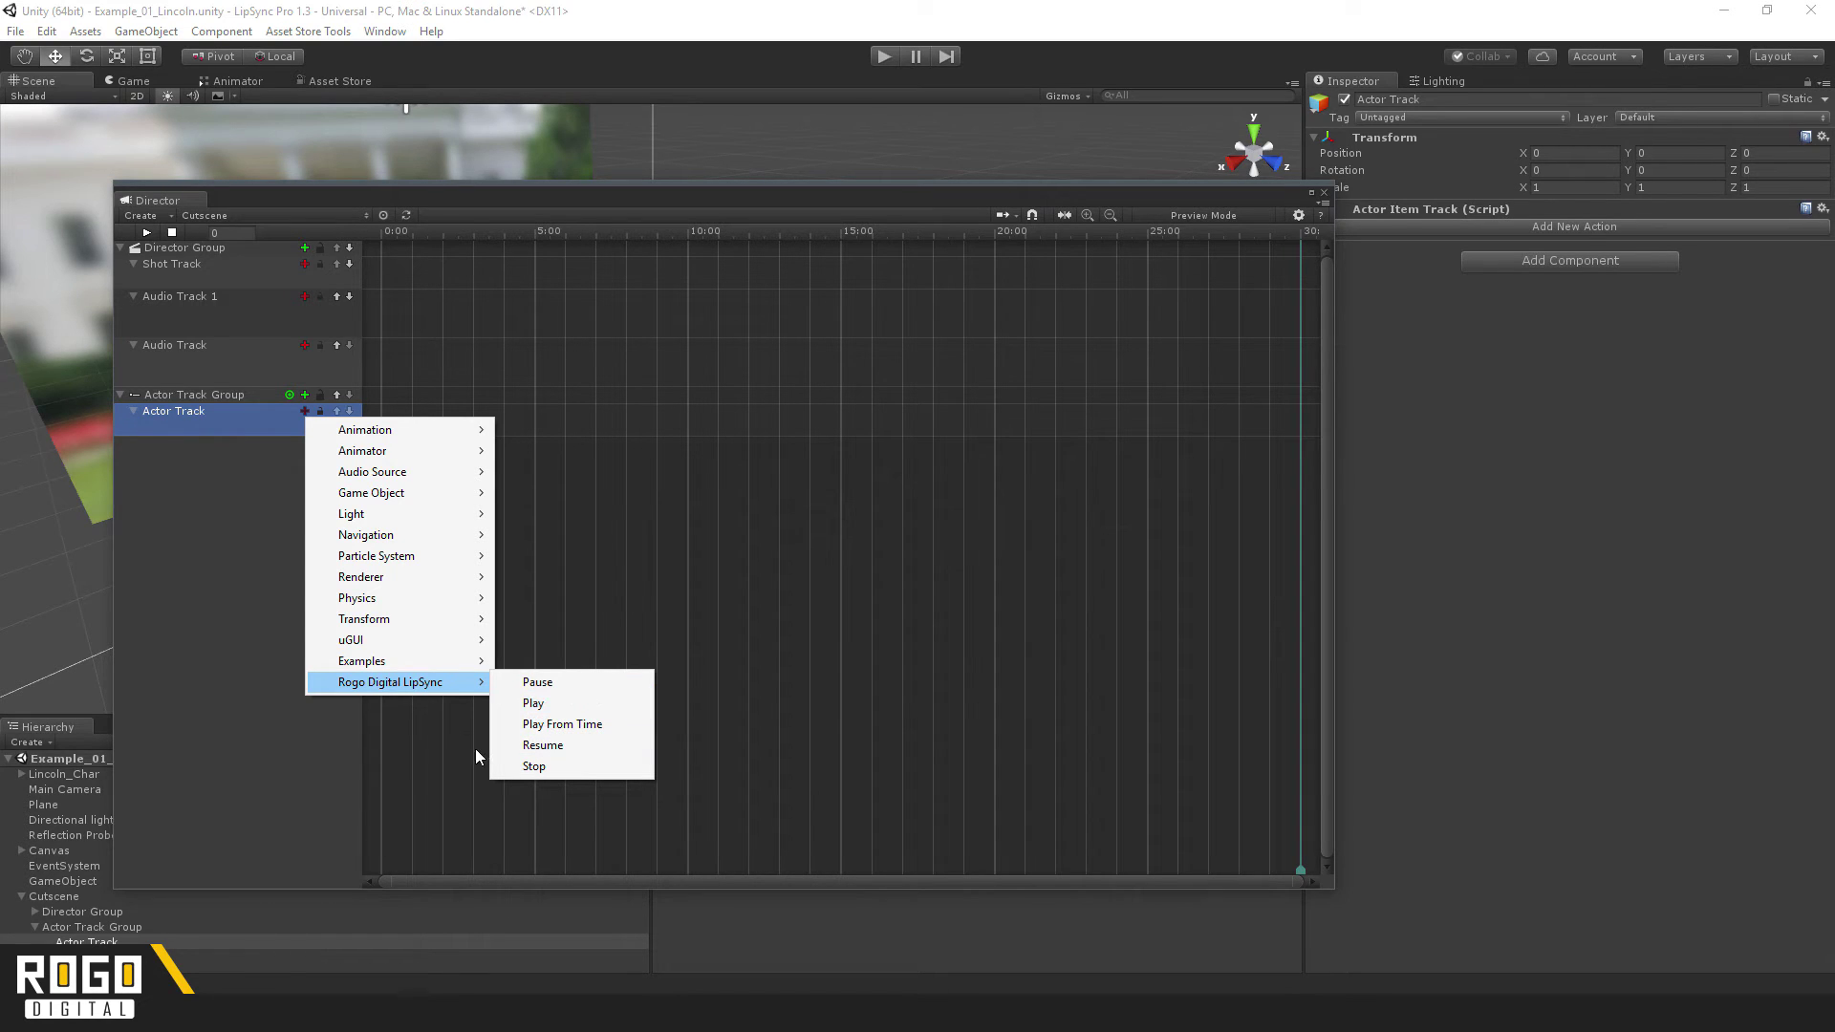
{"action": "left_click", "coordinate": [560, 706]}
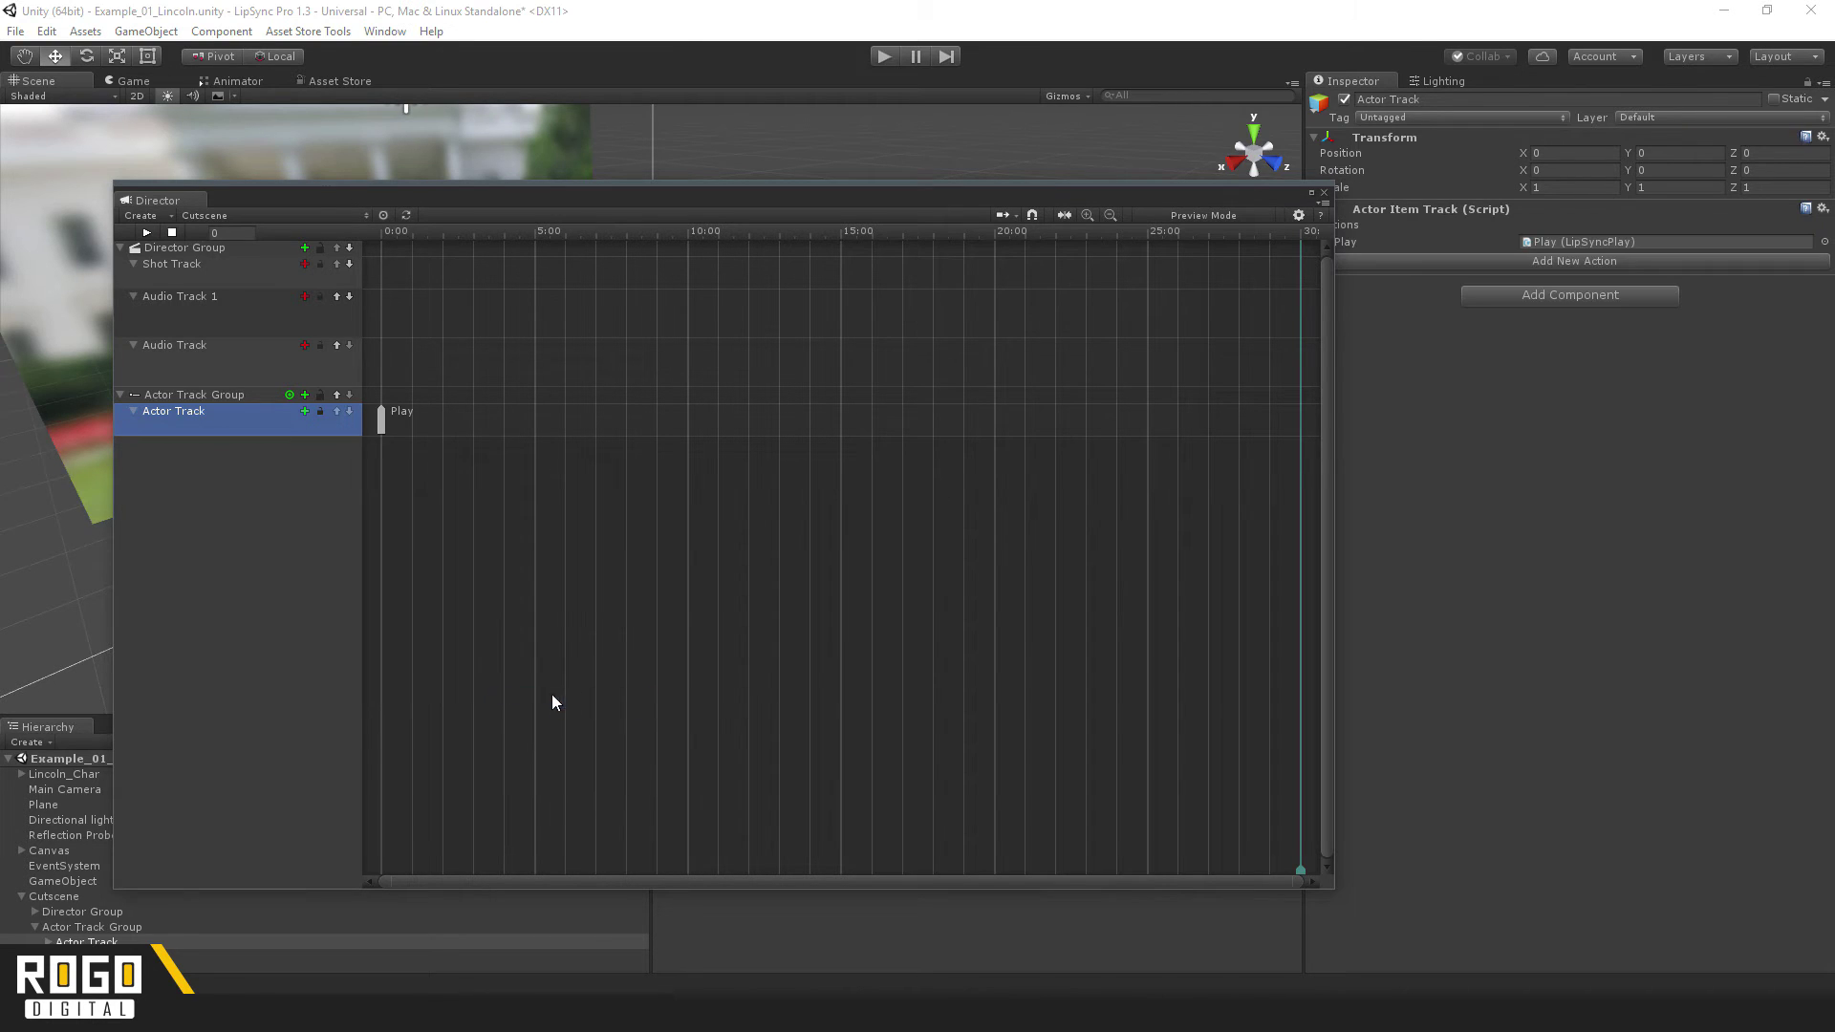
{"action": "left_click", "coordinate": [381, 418]}
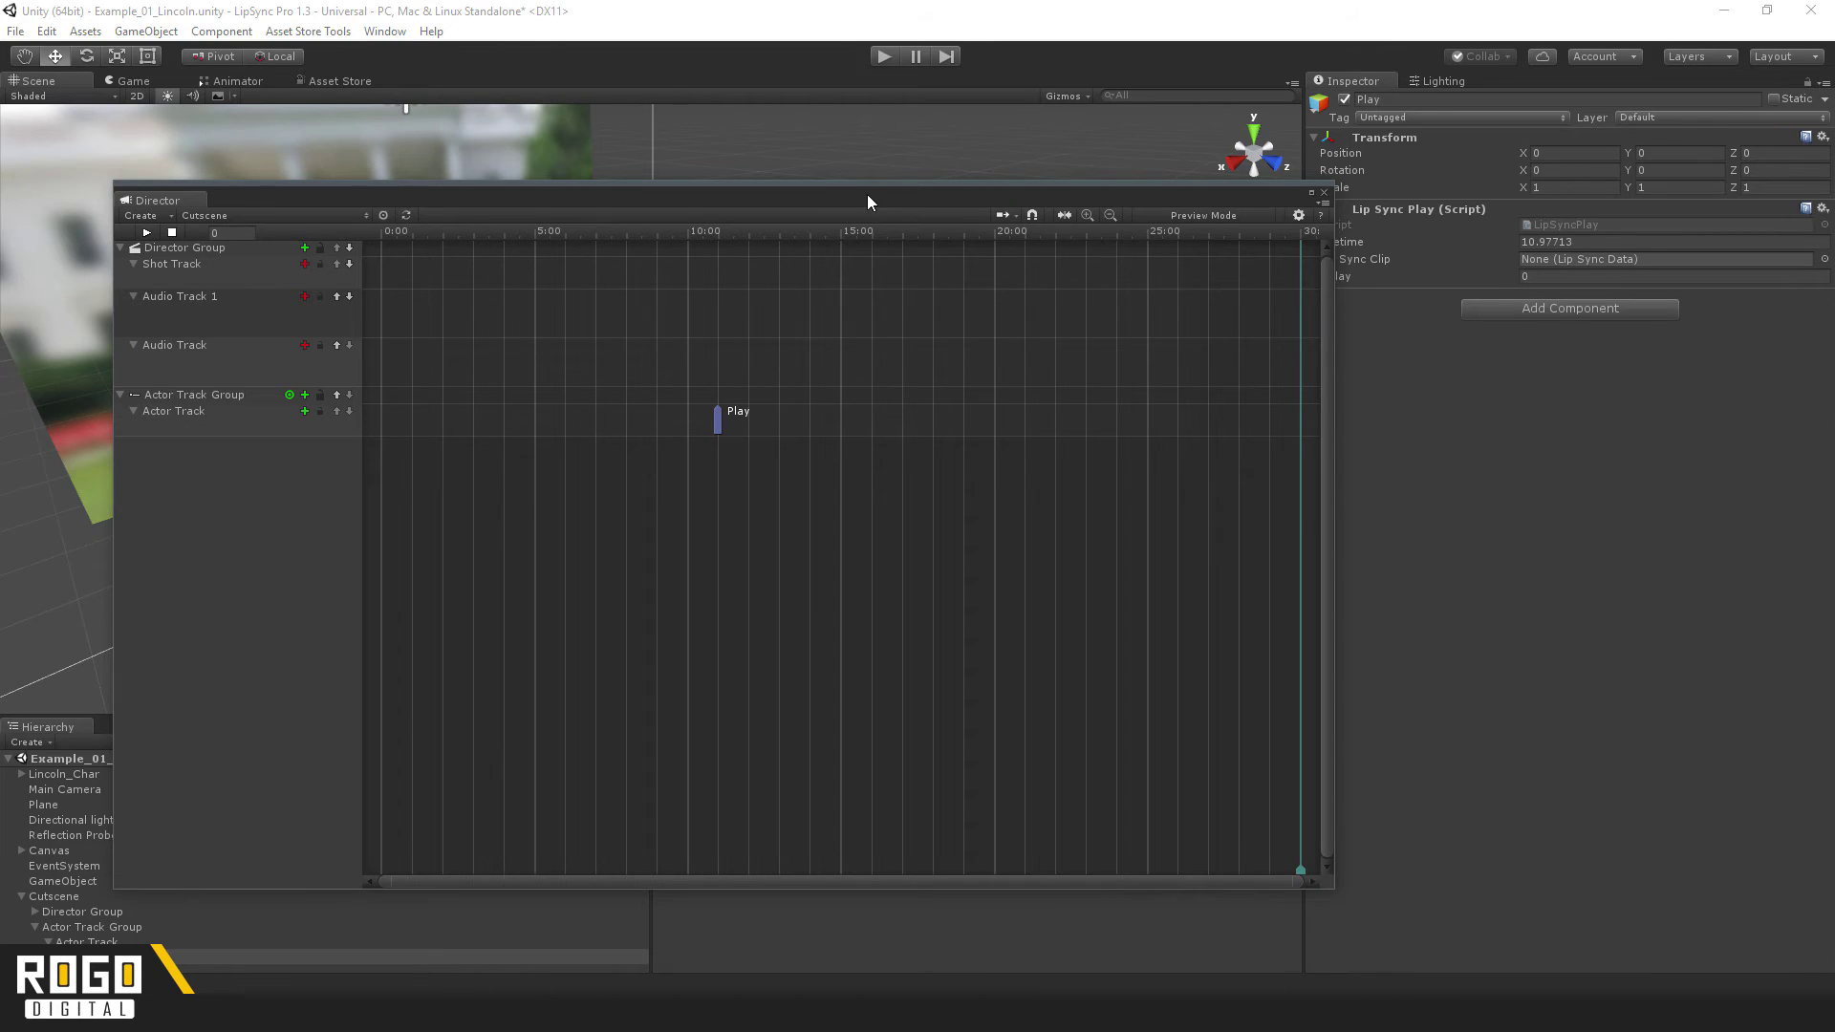
Step: Set the Play event's Lip Sync Clip to Gettysburg, firing at about 11 seconds
{"action": "left_click_drag", "start_coordinate": [867, 195], "coordinate": [787, 183]}
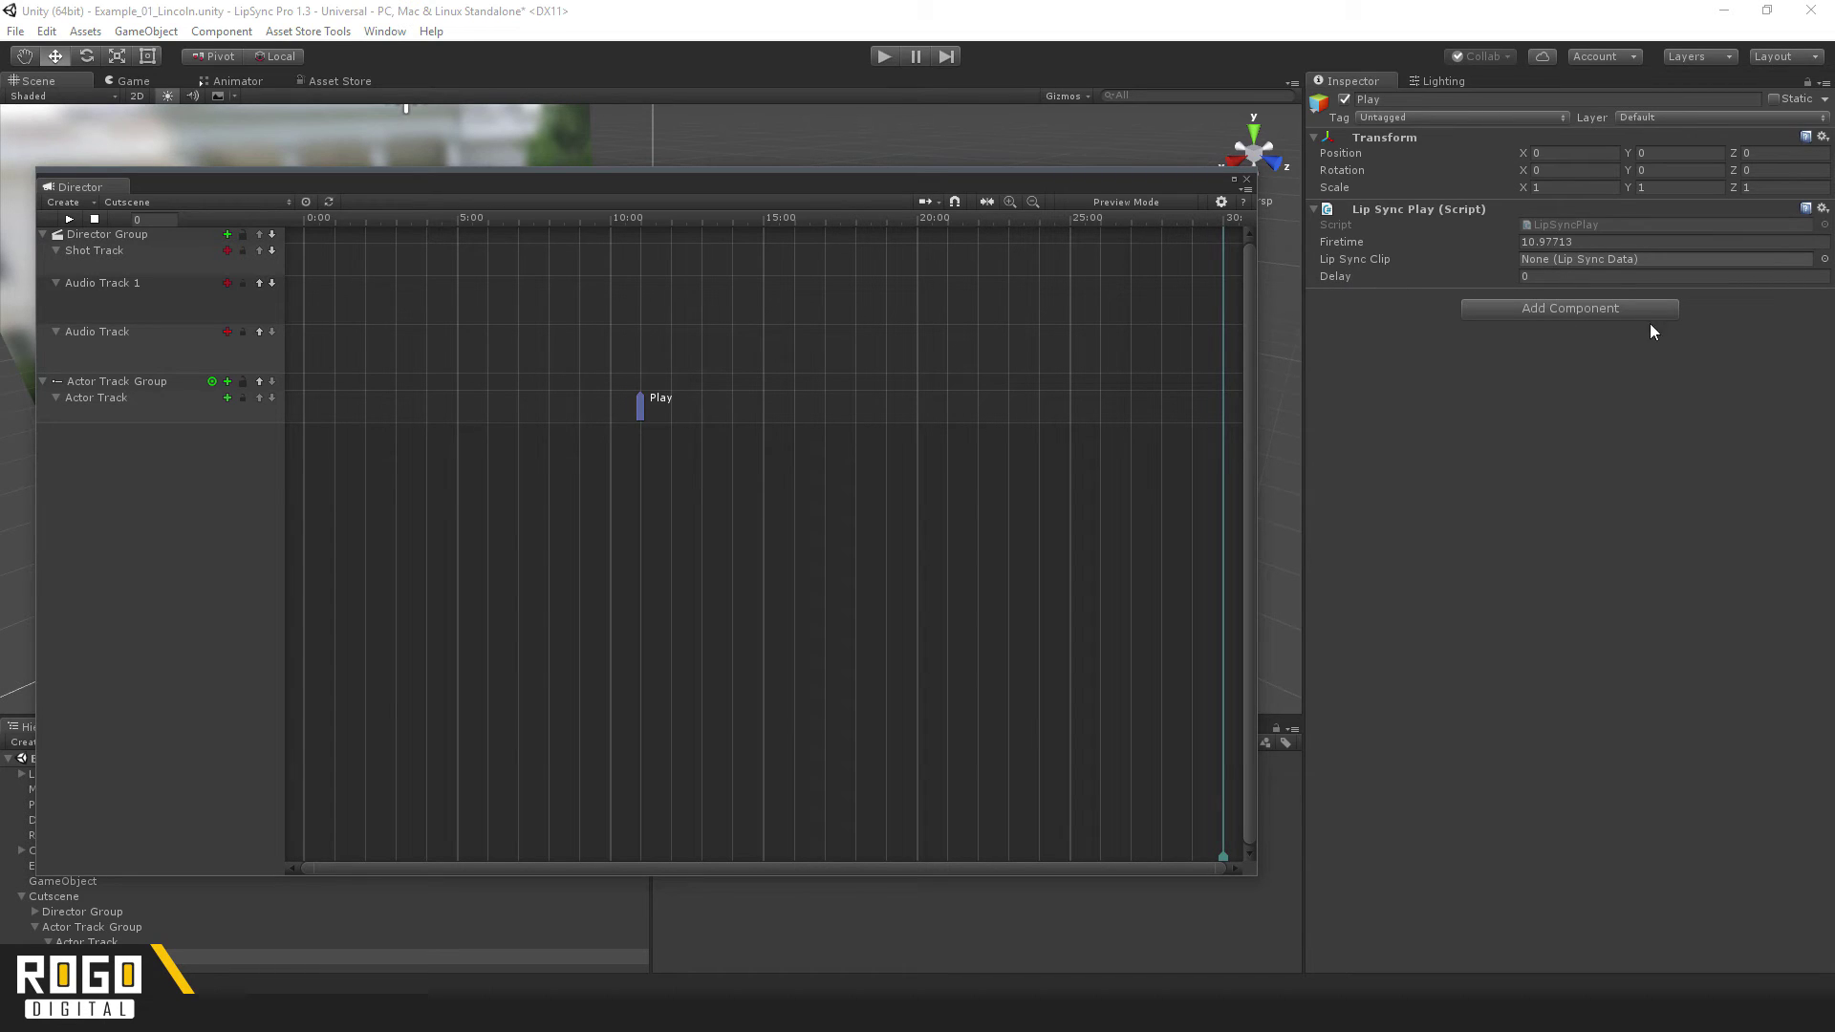
{"action": "left_click", "coordinate": [1825, 259]}
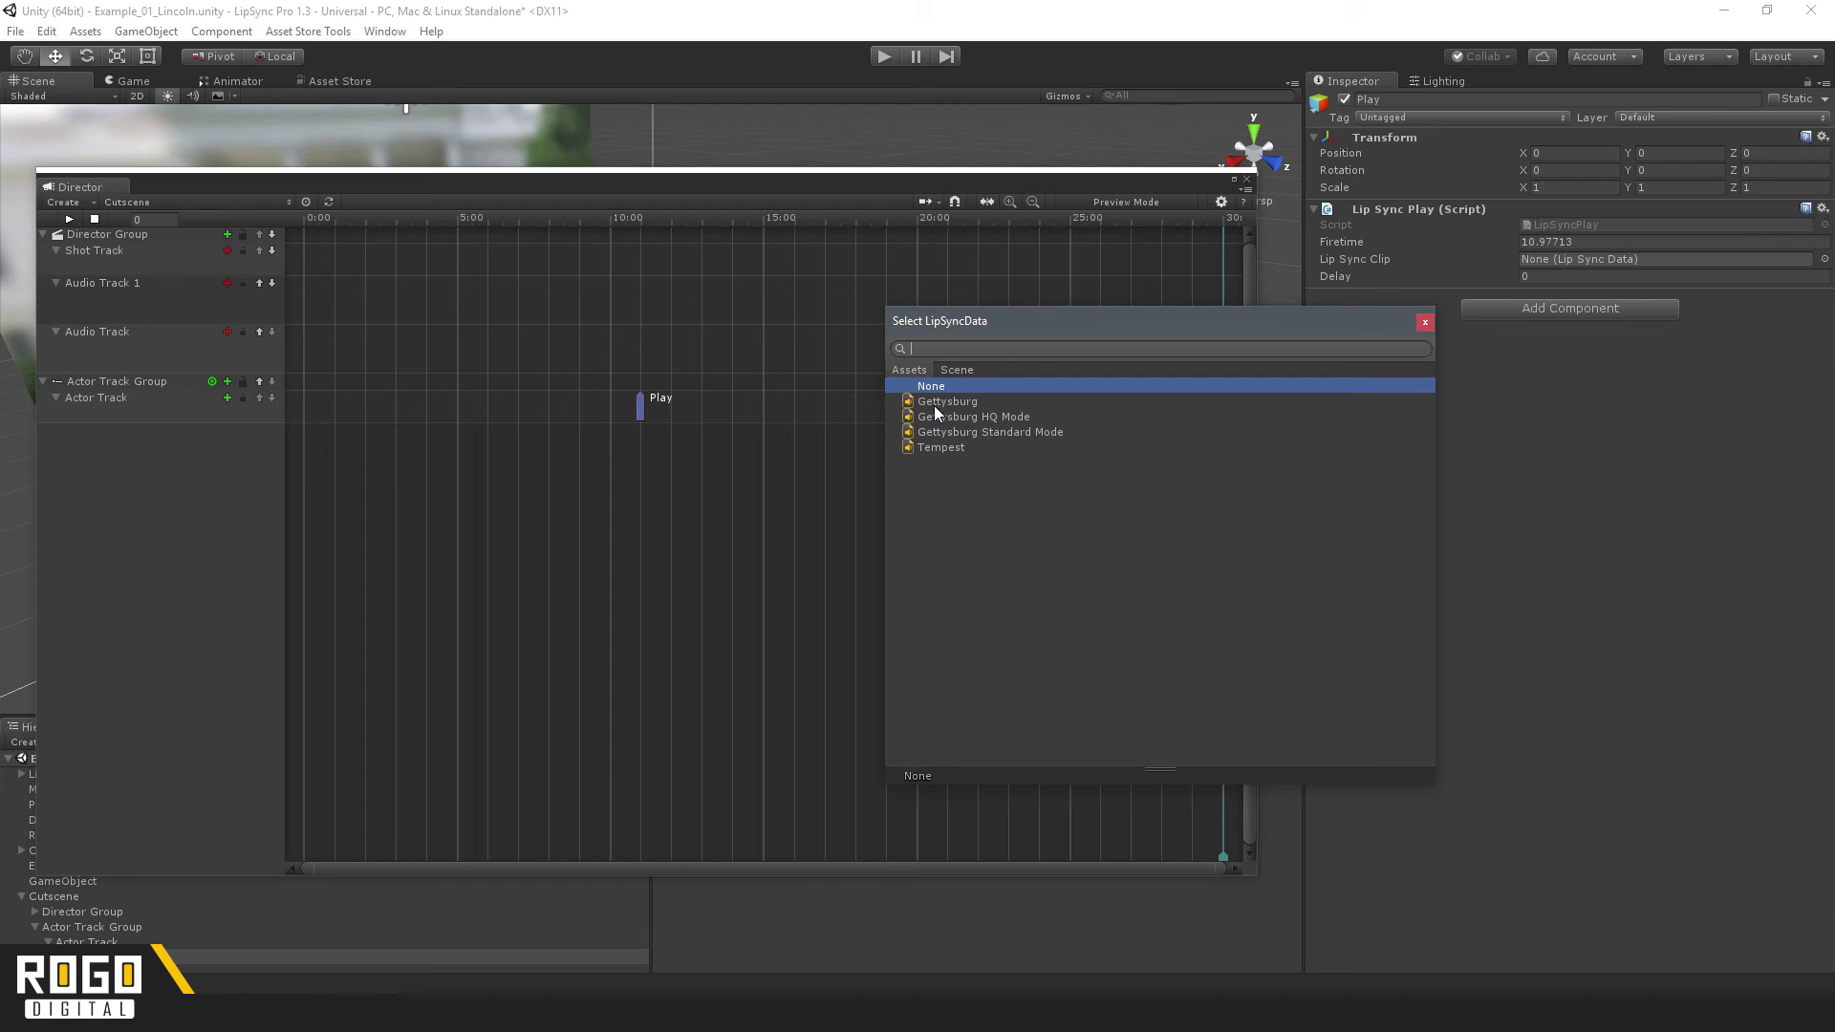
{"action": "left_click", "coordinate": [946, 401]}
{"action": "double_click", "coordinate": [966, 405]}
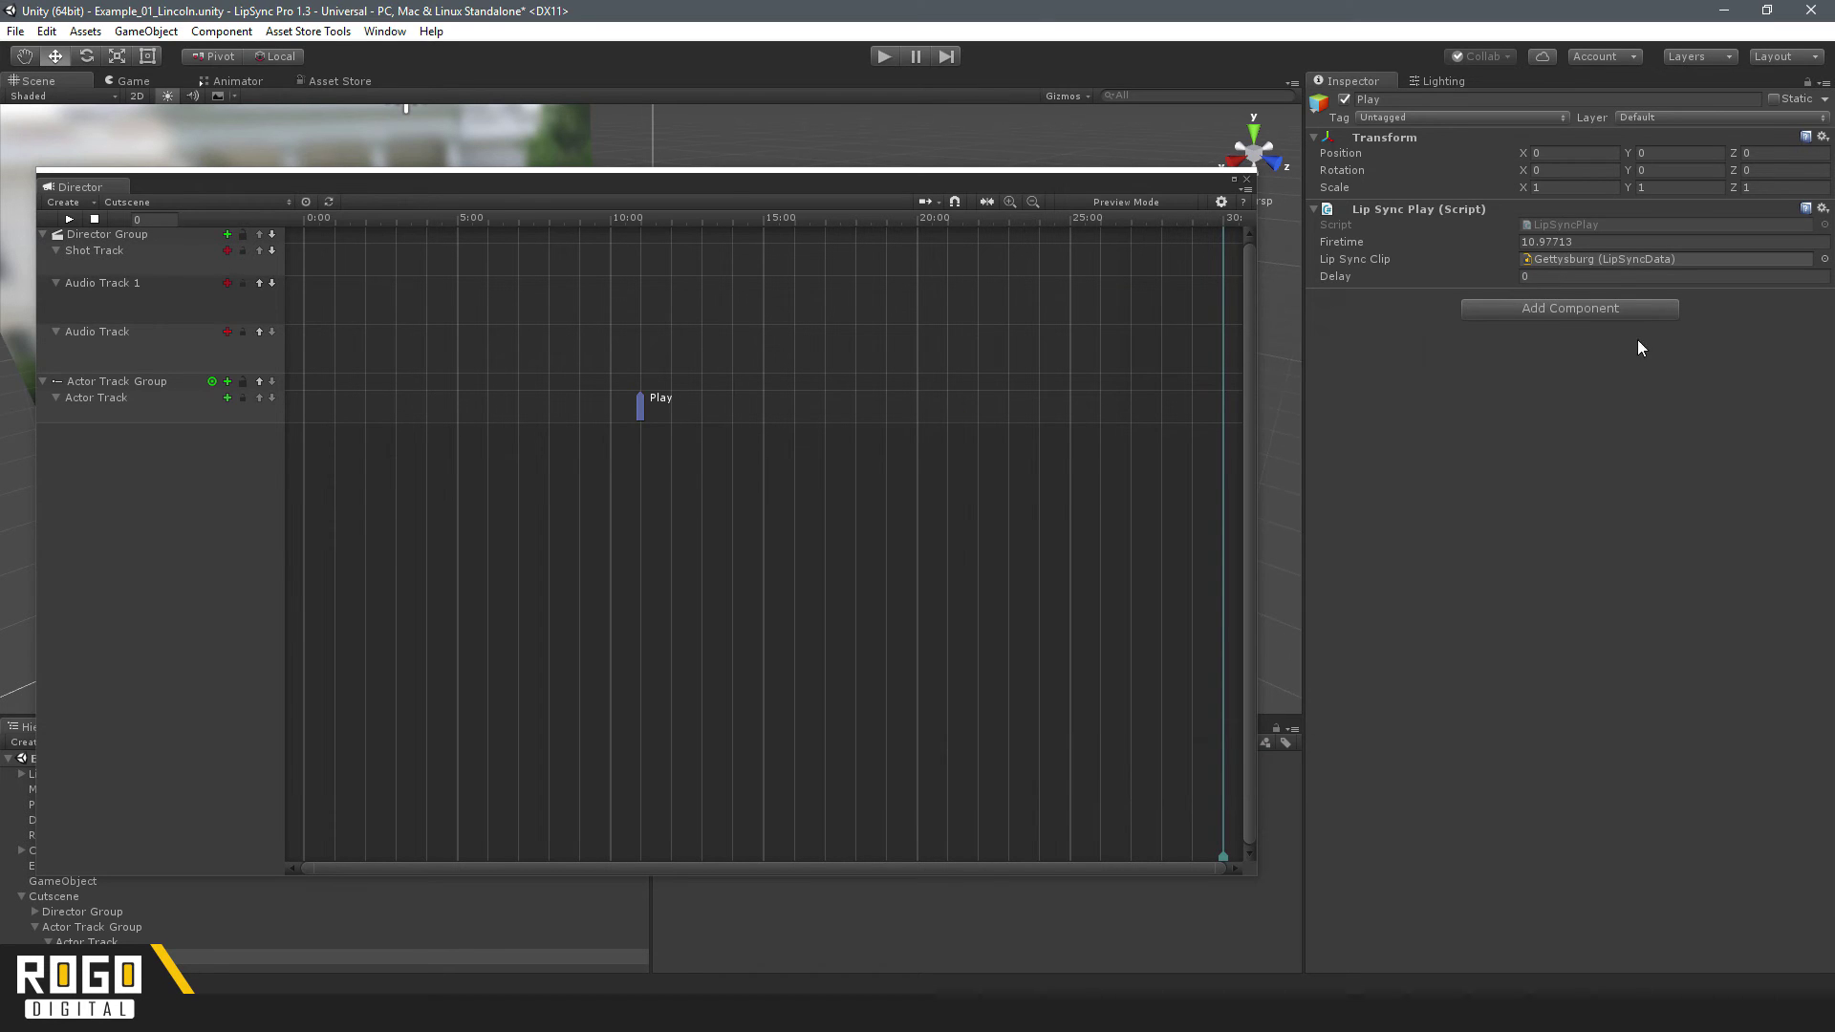
{"action": "left_click_drag", "start_coordinate": [774, 187], "coordinate": [997, 221]}
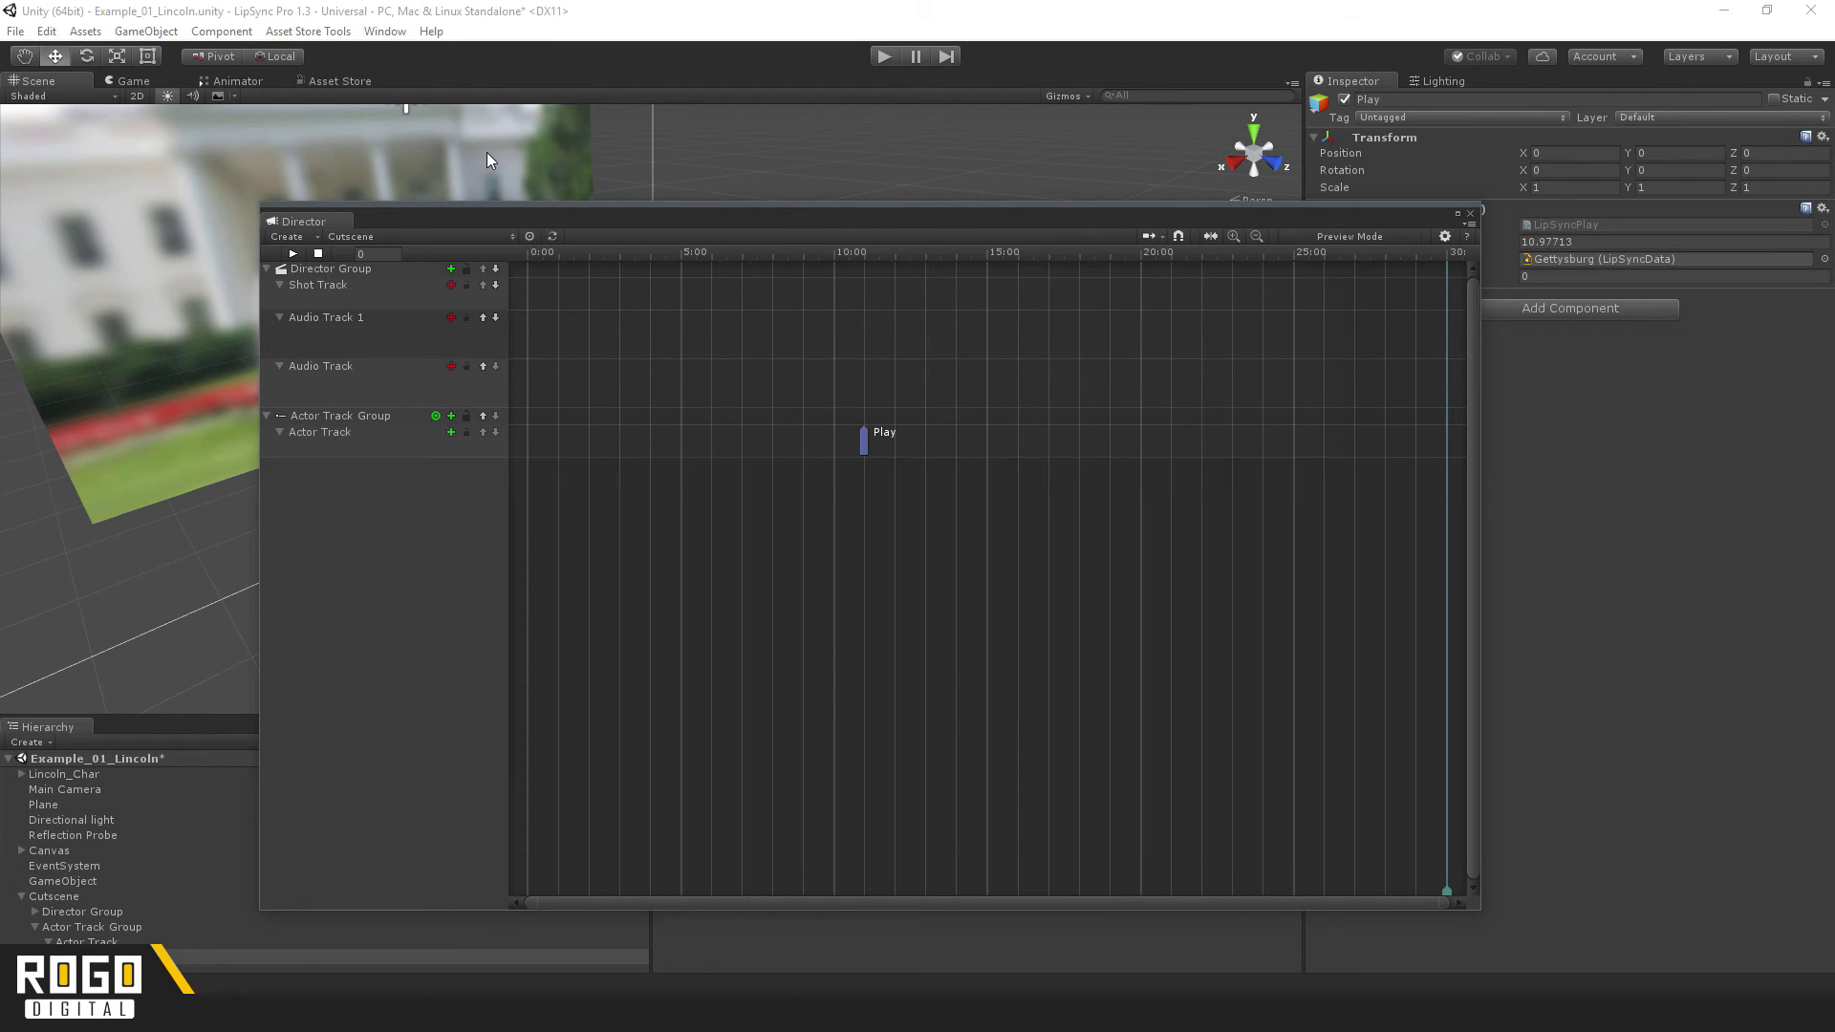
Step: Move the Director window aside, switch to the Game view and enter Play mode
{"action": "left_click_drag", "start_coordinate": [453, 234], "coordinate": [1117, 410]}
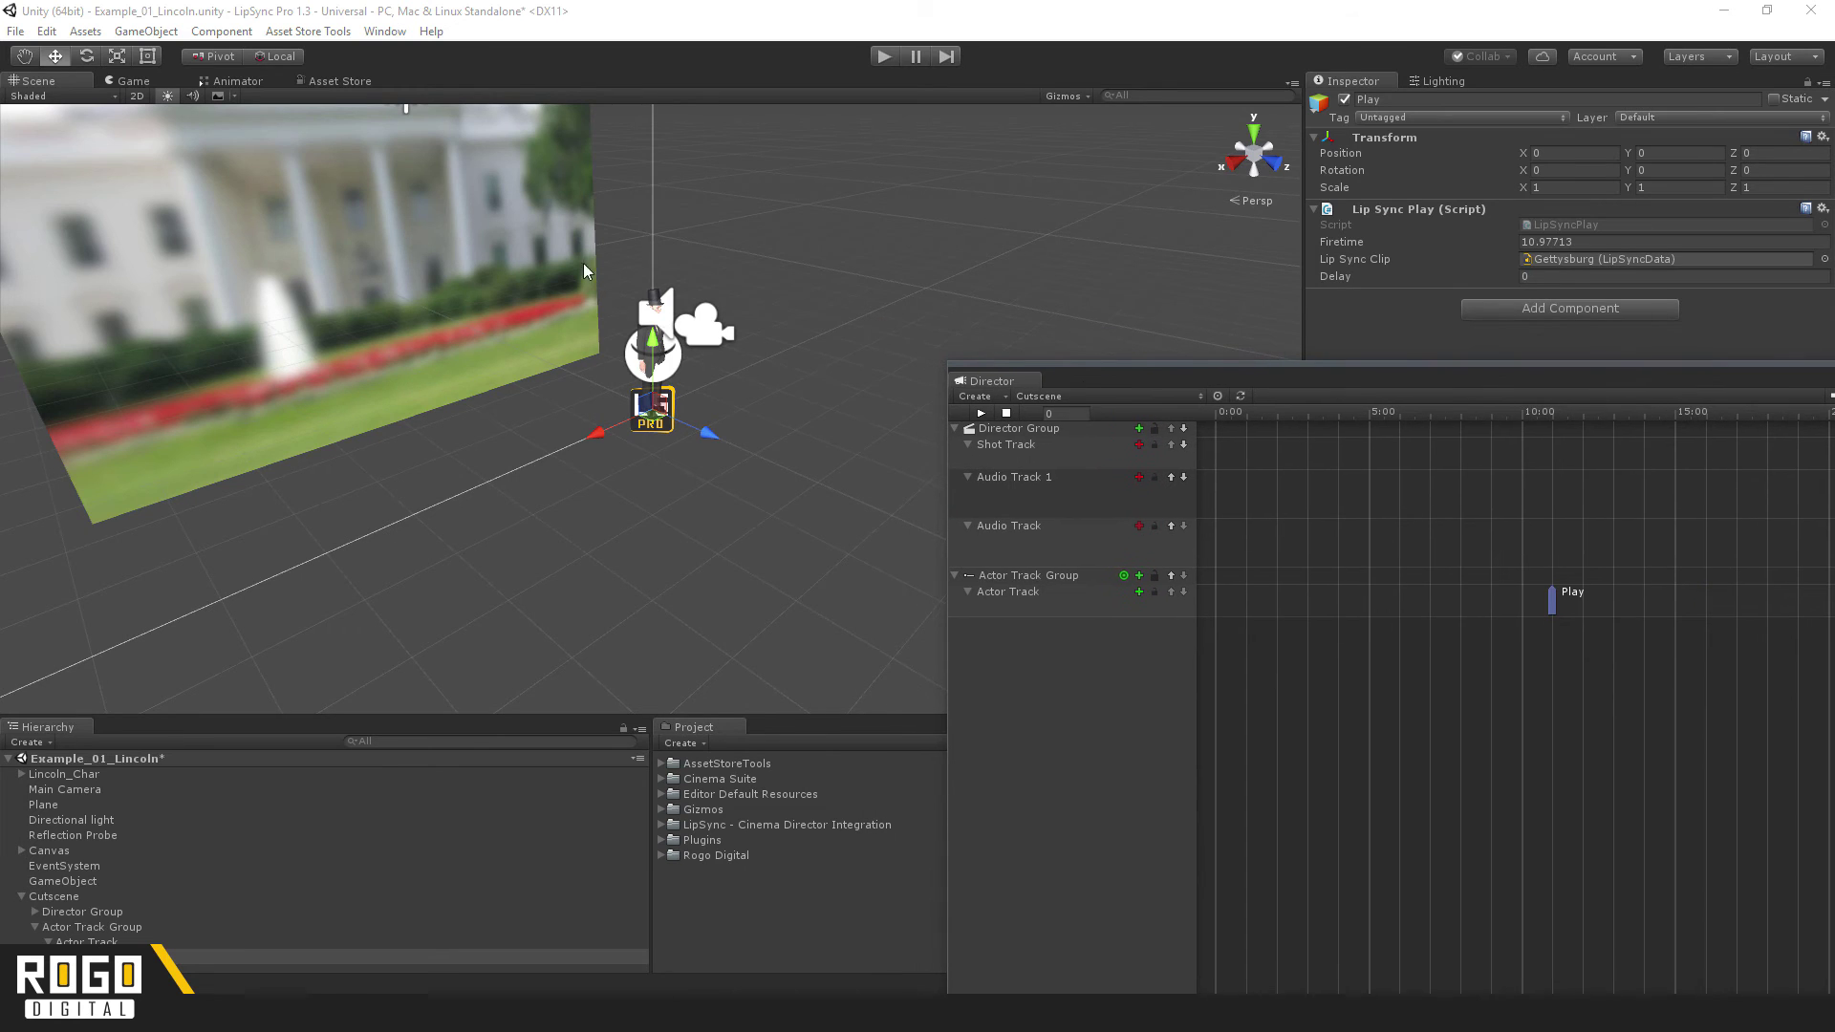
{"action": "left_click", "coordinate": [134, 82]}
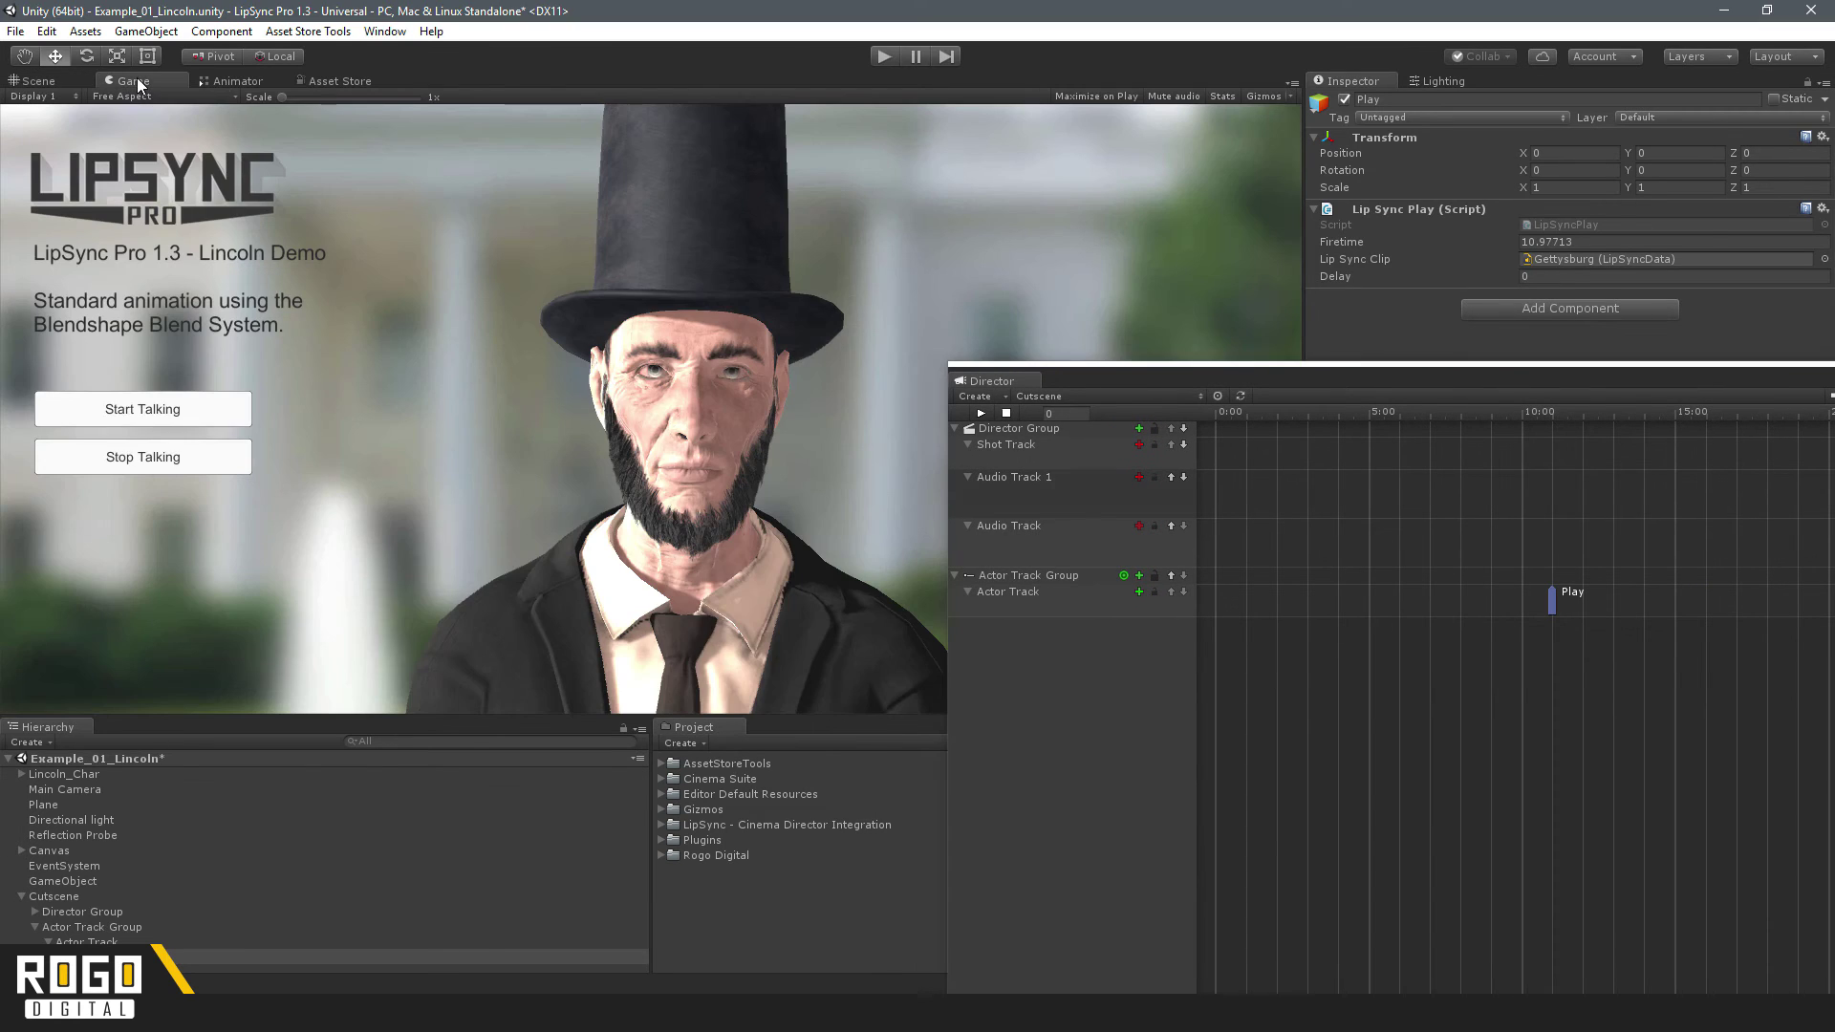
{"action": "left_click", "coordinate": [884, 56]}
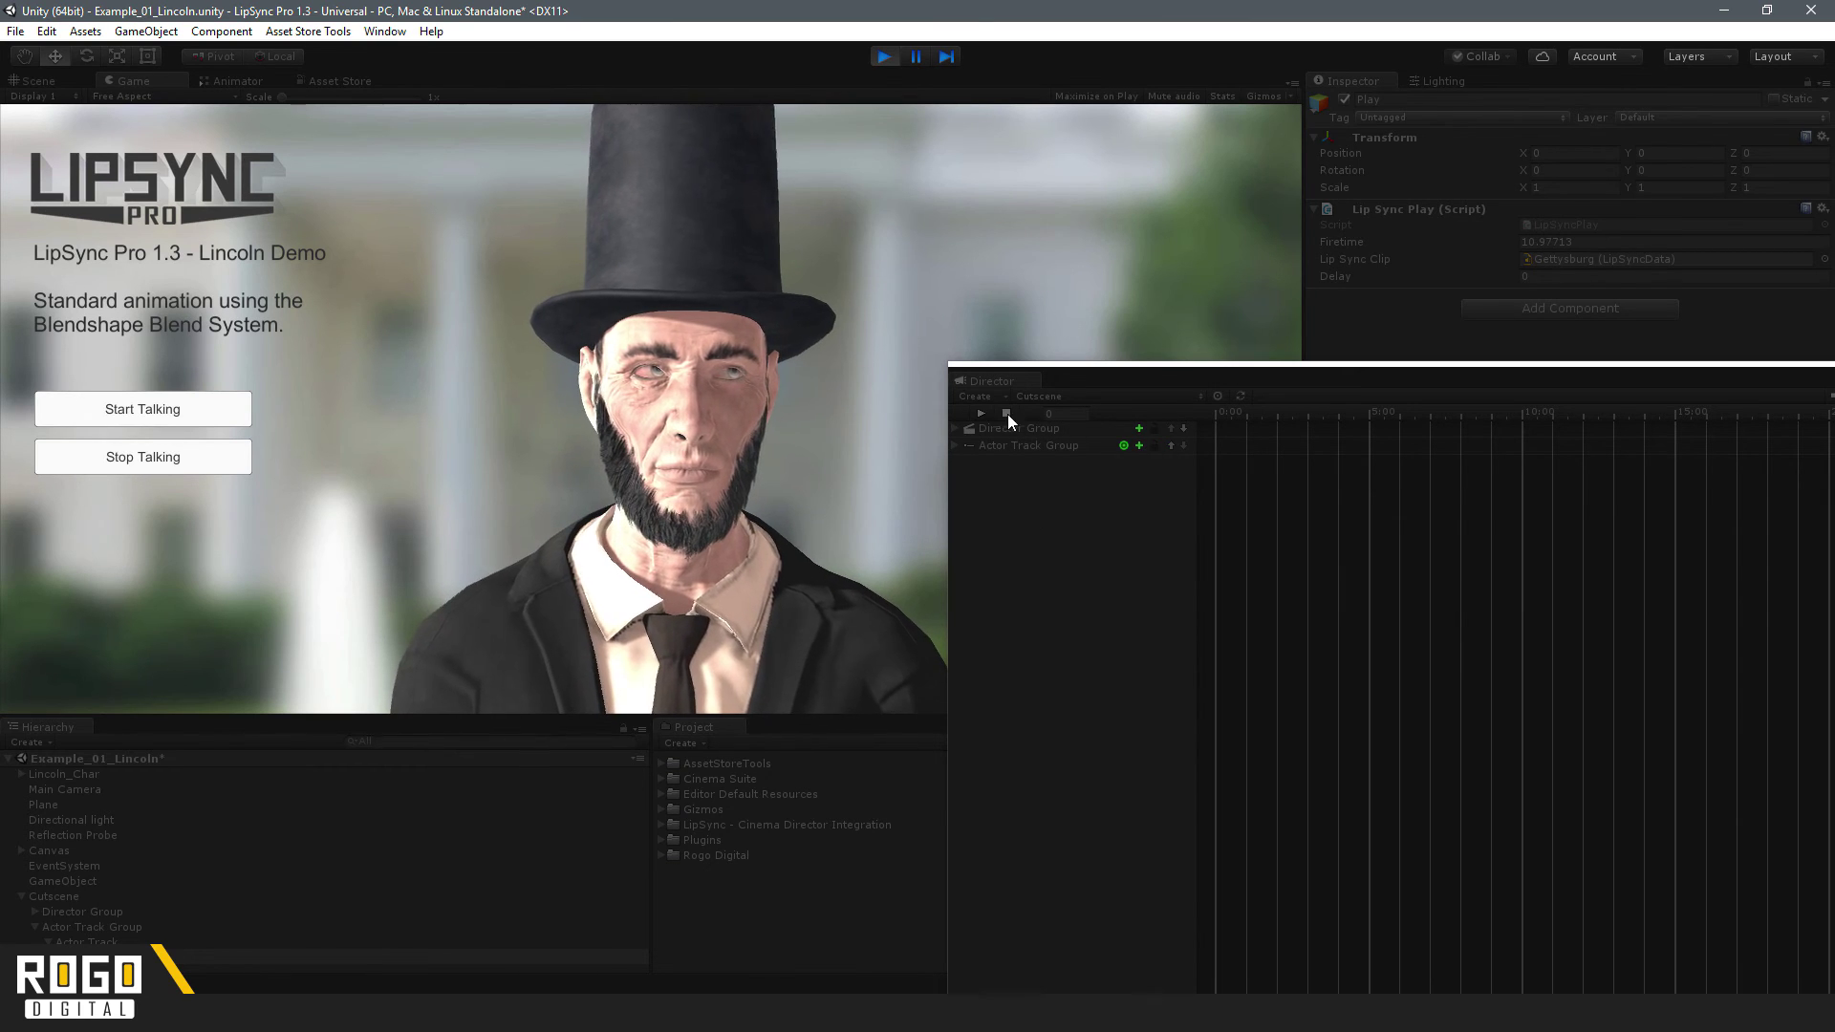
{"action": "left_click_drag", "start_coordinate": [1104, 379], "coordinate": [1046, 354]}
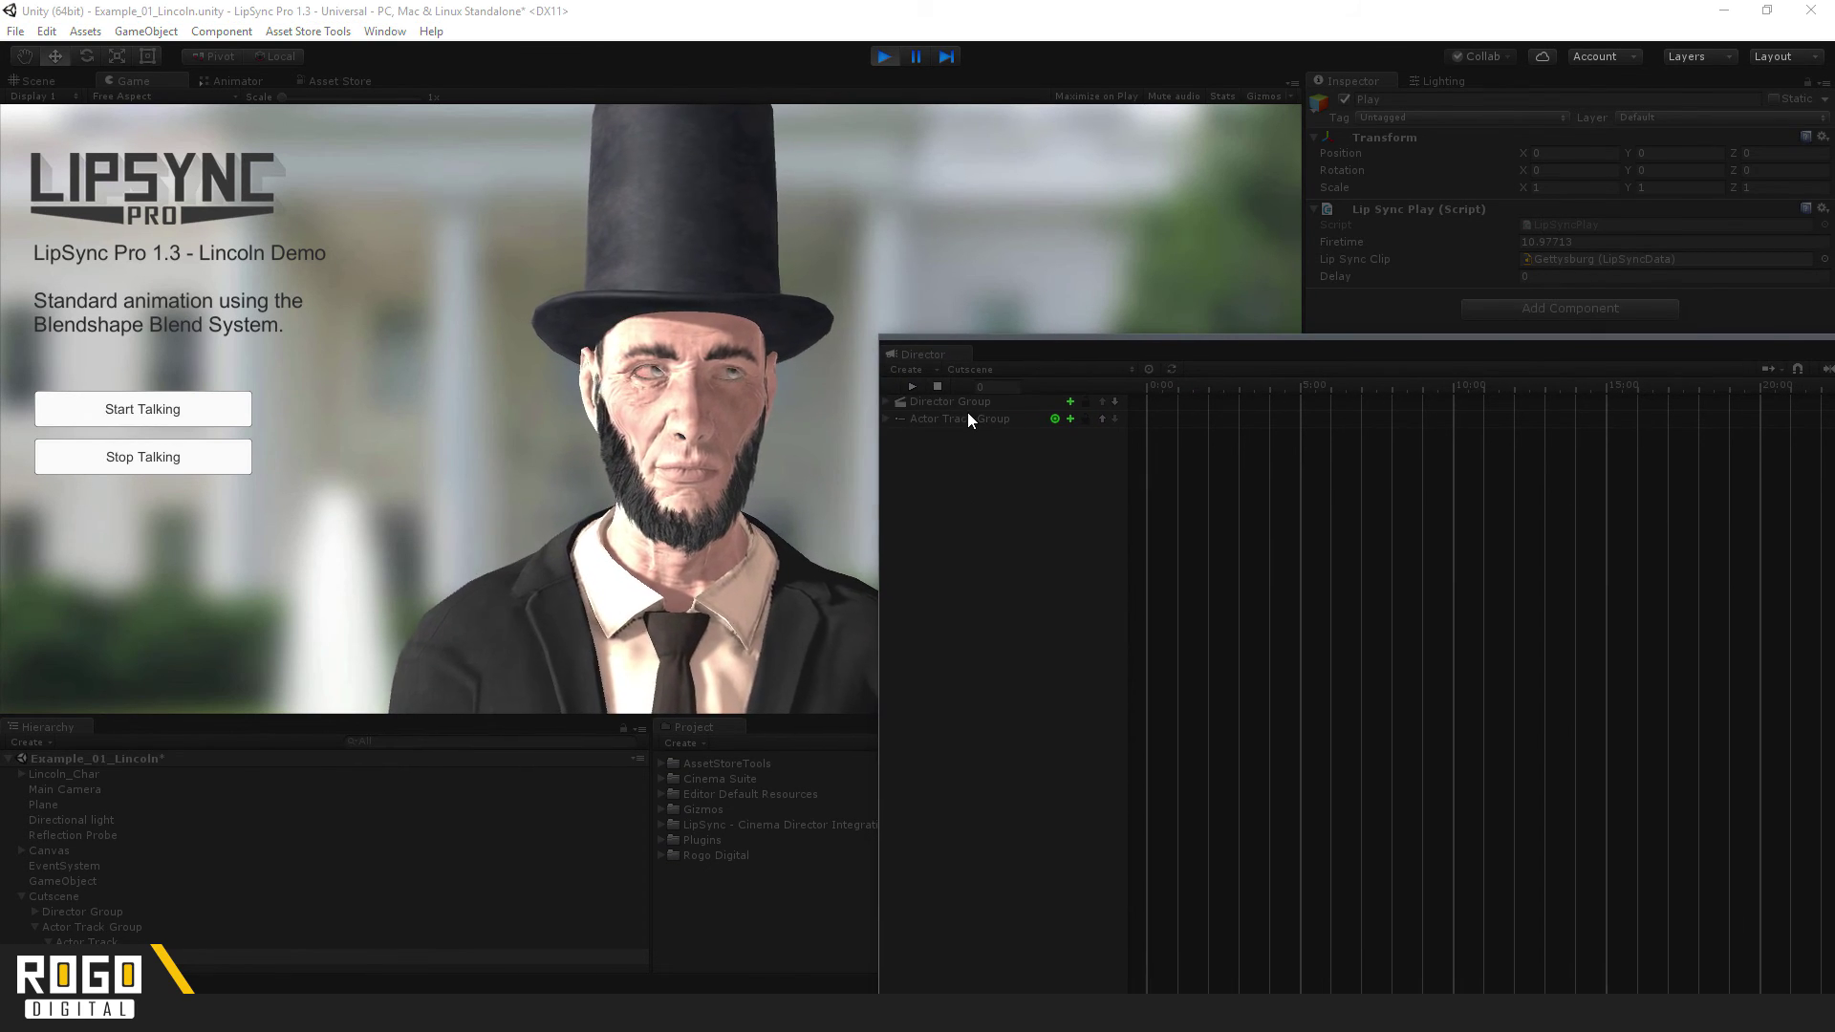
Step: Play the cutscene, expand the Actor Track Group to watch the Play event, then stop
{"action": "left_click", "coordinate": [912, 386]}
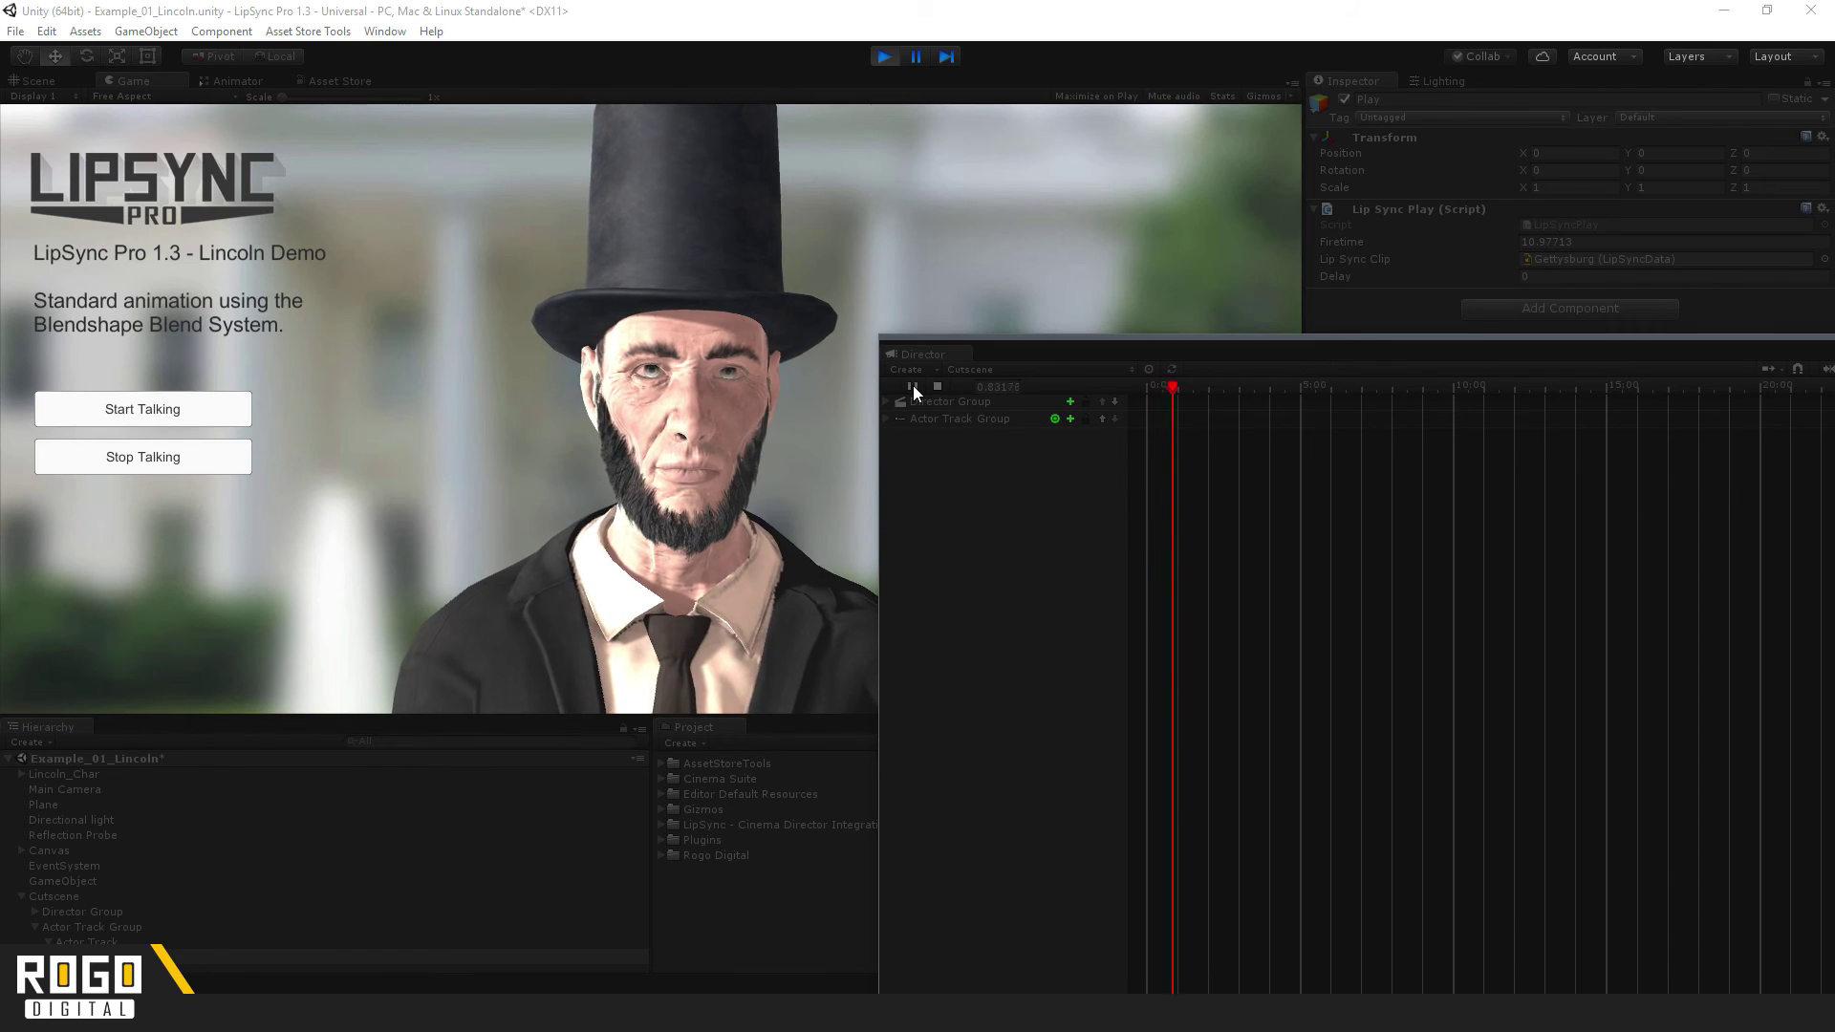
{"action": "left_click", "coordinate": [885, 419]}
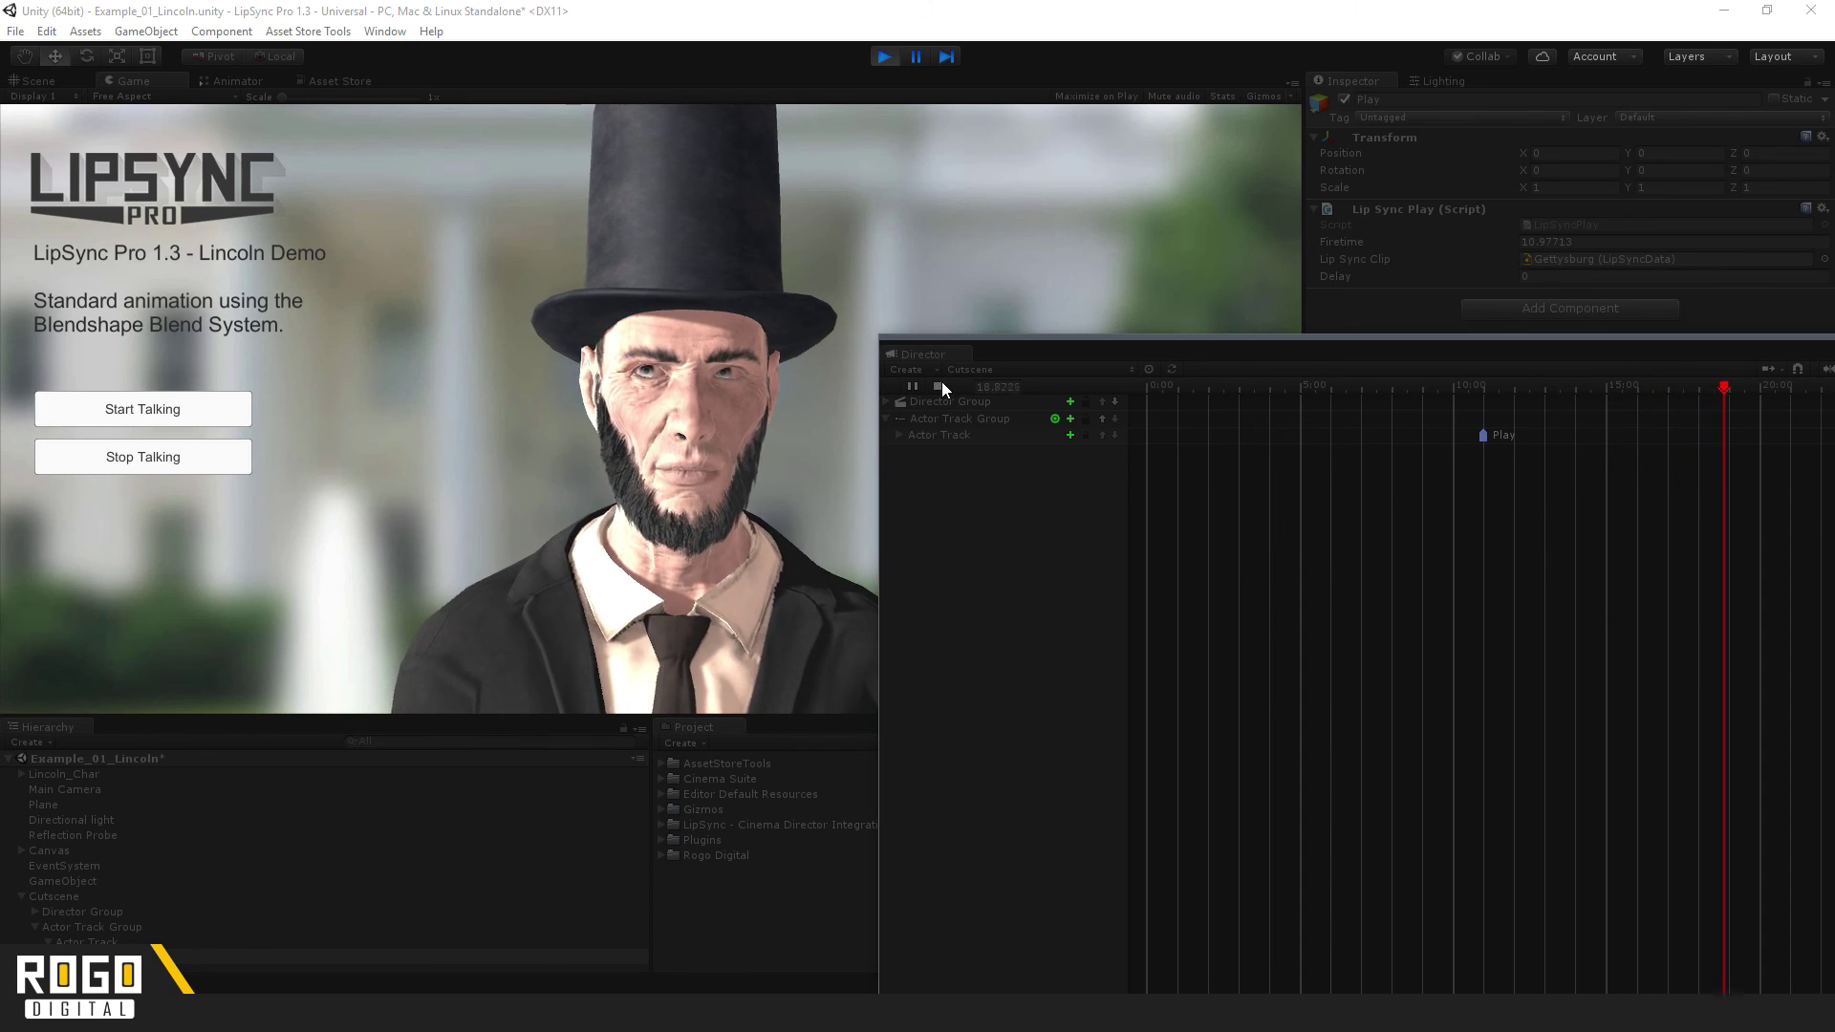
{"action": "left_click", "coordinate": [885, 57]}
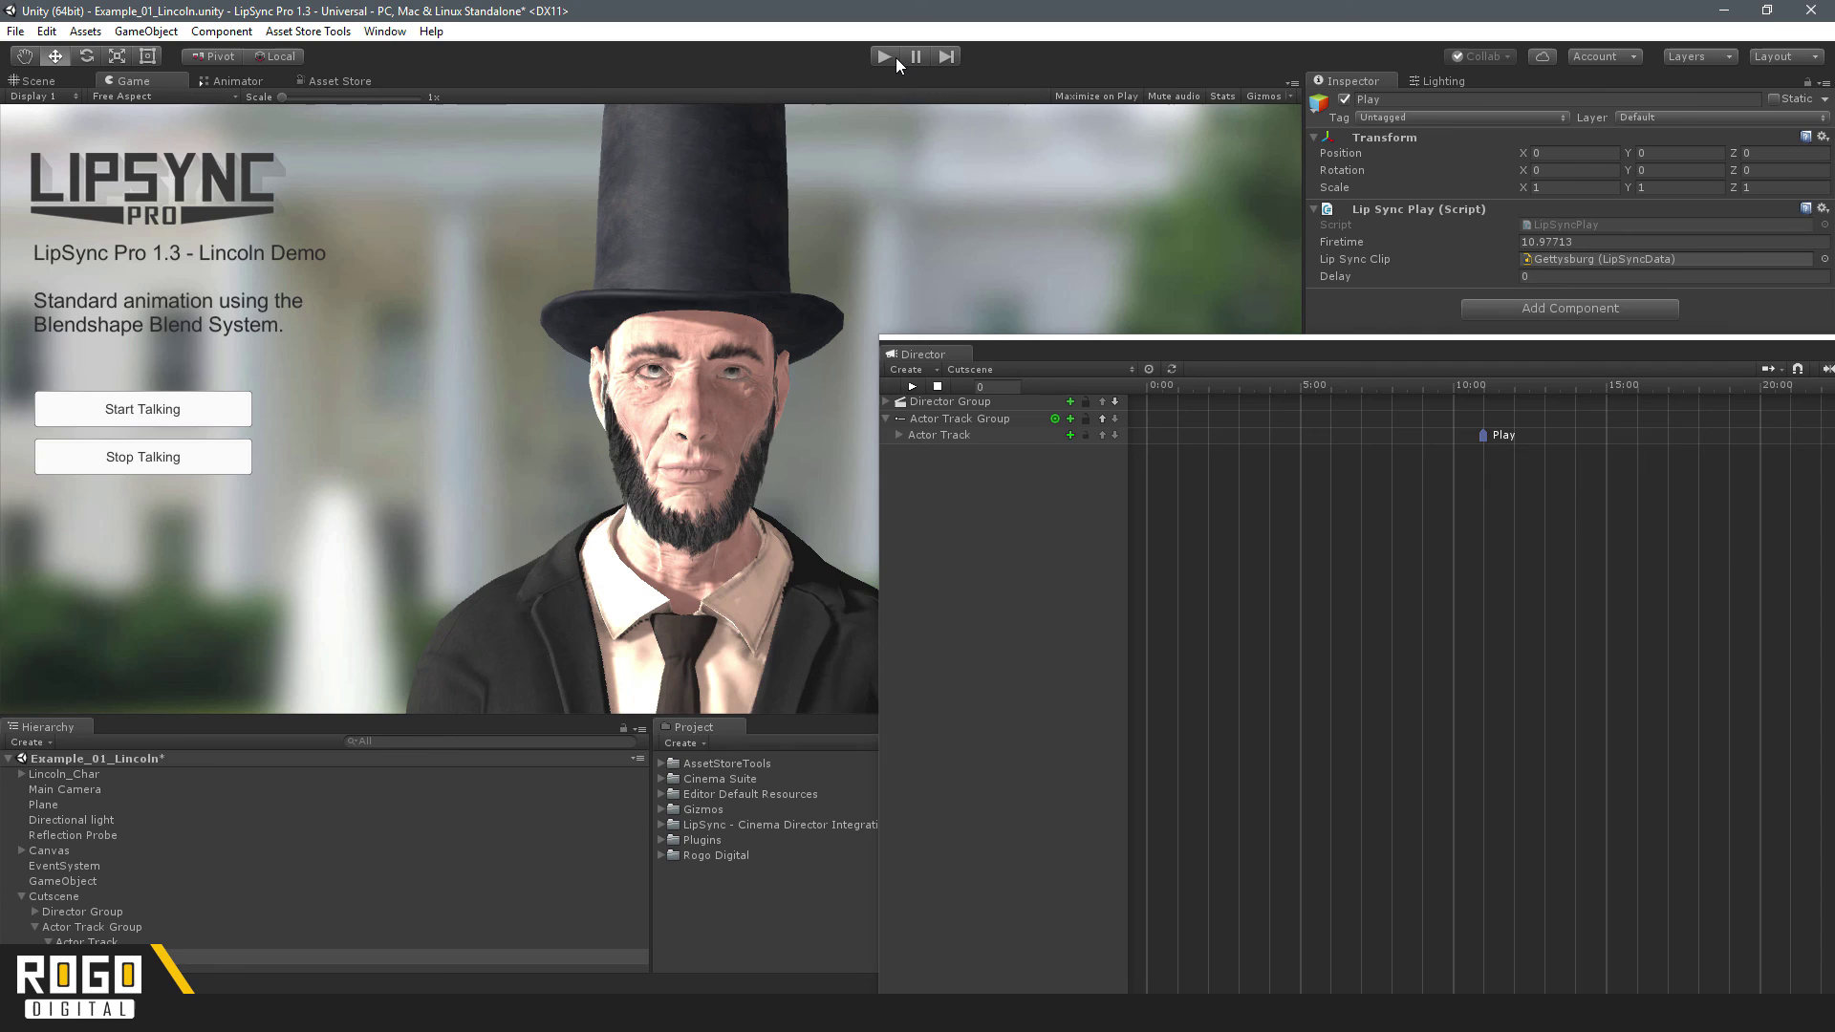